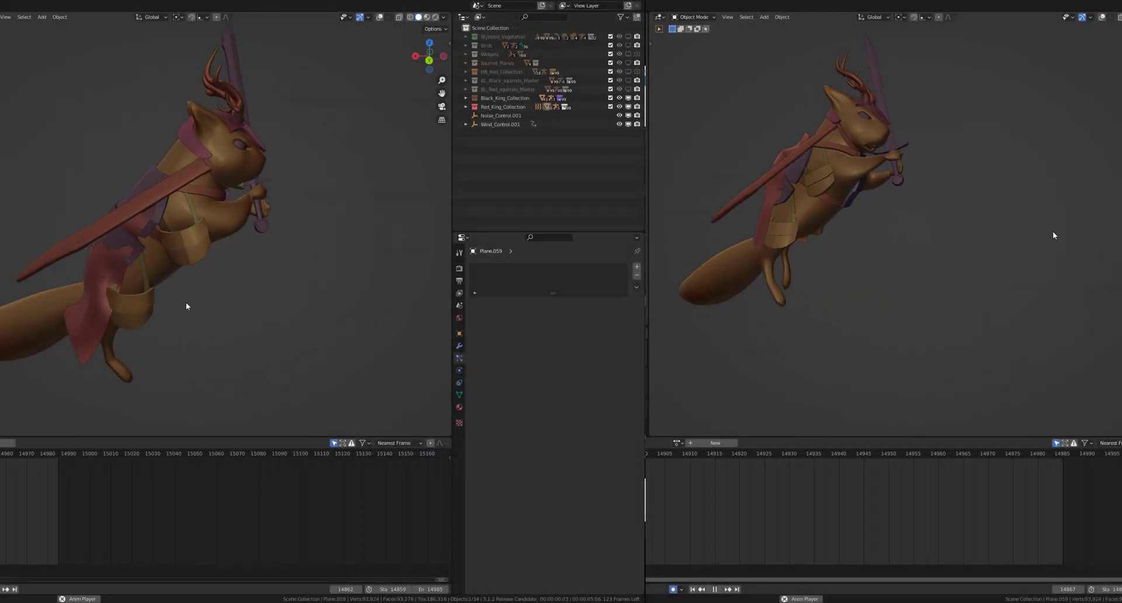
Examine the squirrel's cape motion from several angles, with the viewport overlays shown and hidden
scroll(163, 304, "down", 4)
middle_click_drag(163, 304, 183, 304)
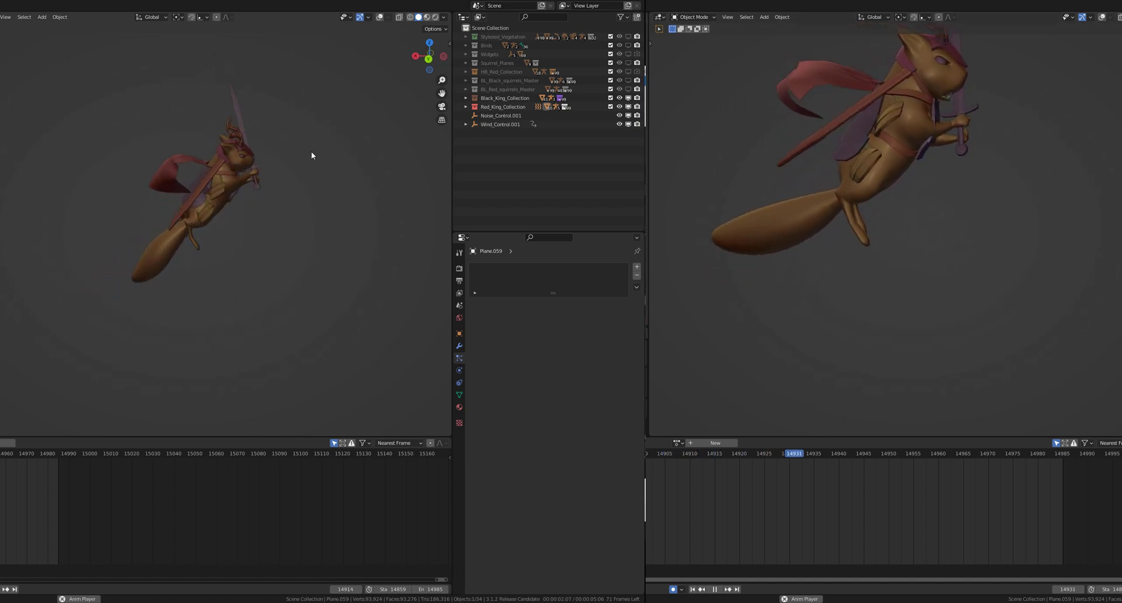
left_click(381, 17)
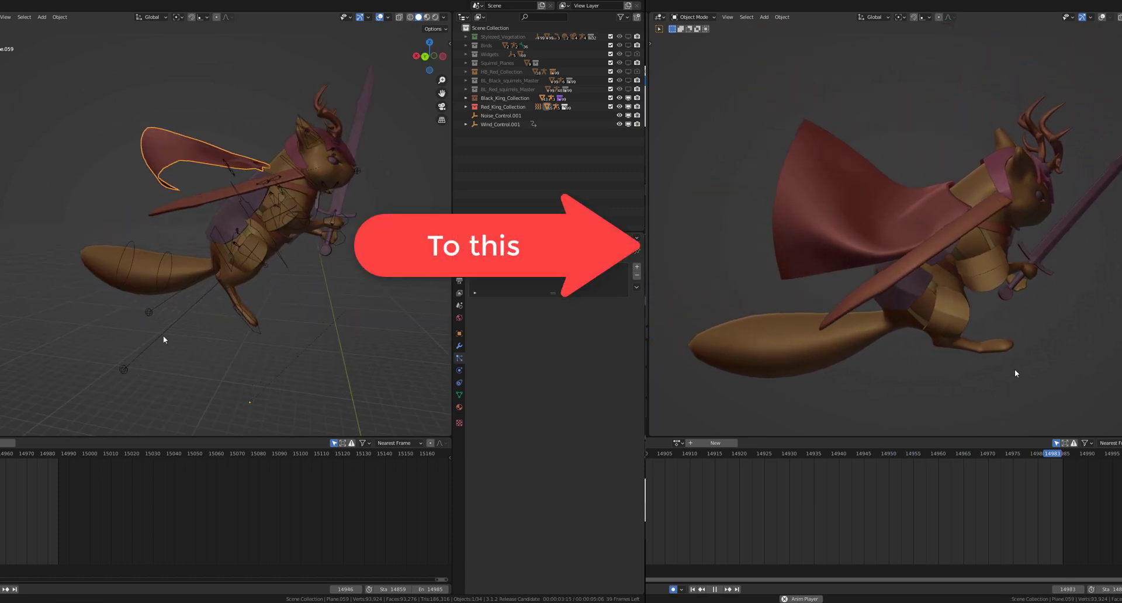
left_click(379, 18)
scroll(316, 245, "down", 2)
middle_click_drag(315, 246, 233, 285)
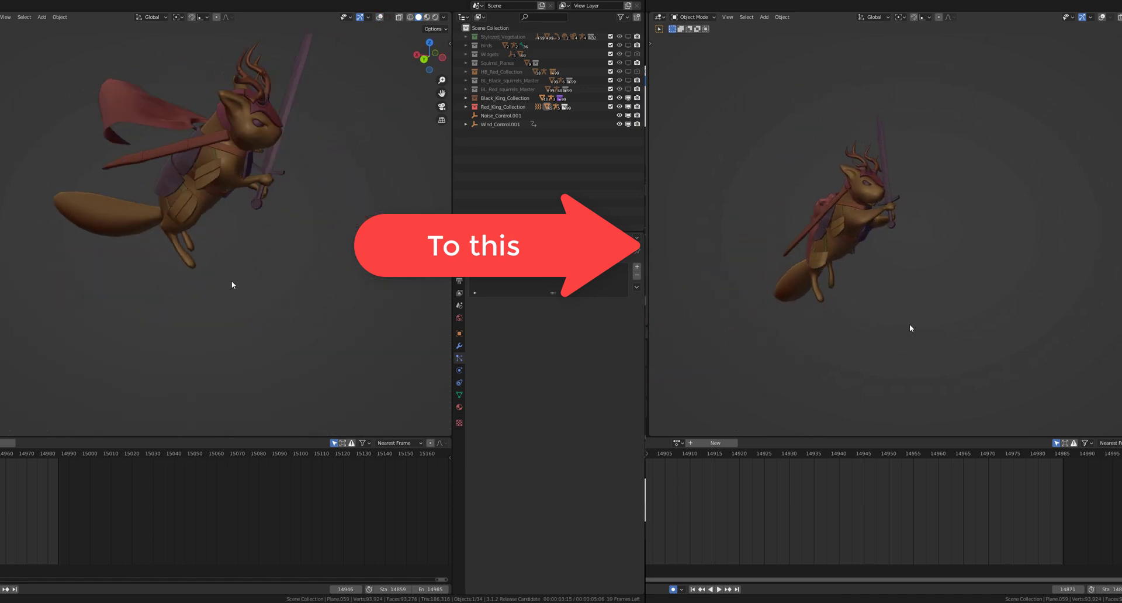
middle_click_drag(121, 373, 99, 410)
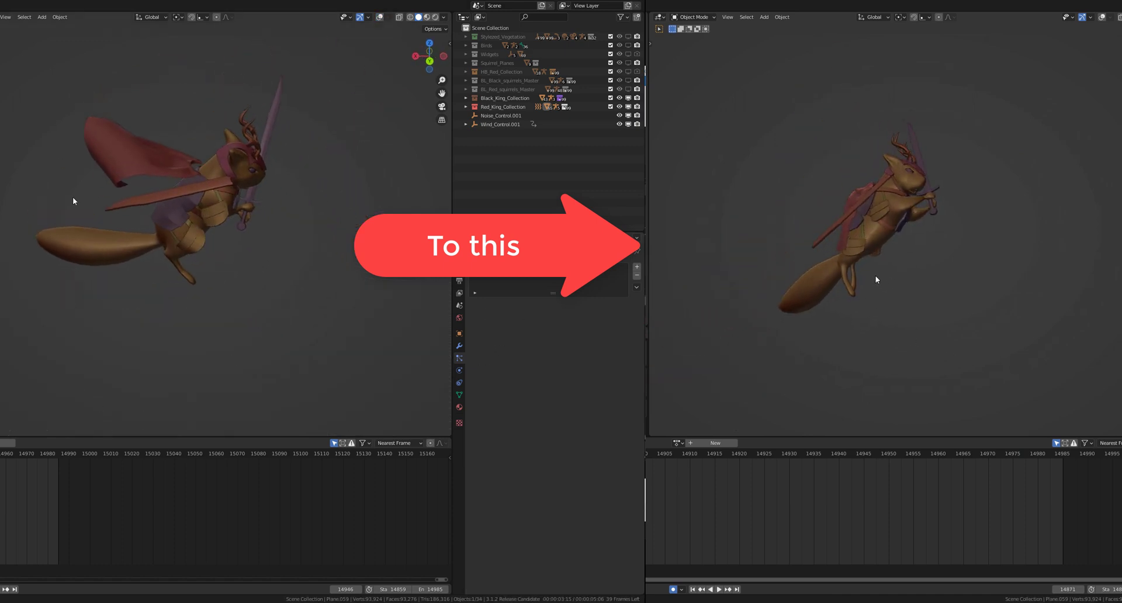
middle_click_drag(42, 518, 133, 540)
scroll(97, 536, "up", 2)
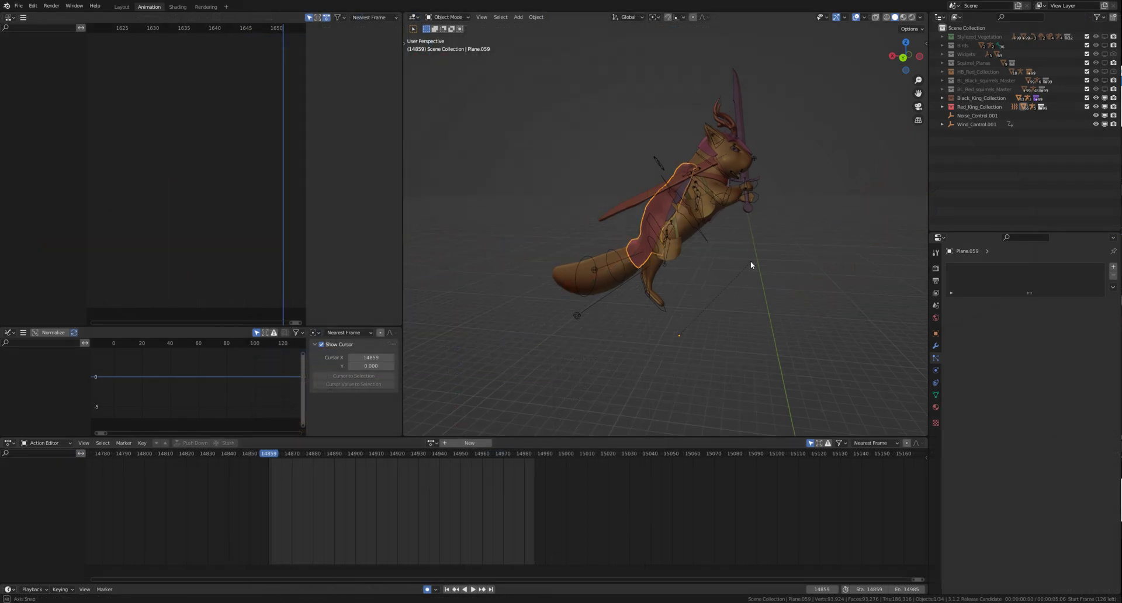
Hide the viewport overlays and play the animation while viewing the squirrel's cape from different angles
middle_click_drag(750, 265, 704, 251)
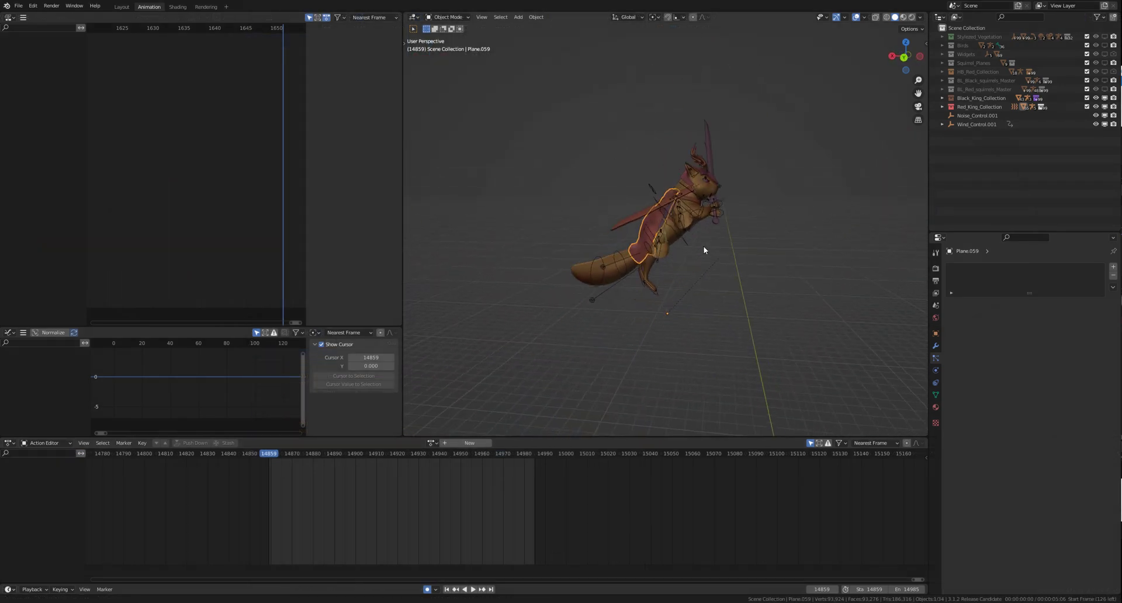
scroll(704, 246, "up", 3)
left_click(855, 17)
scroll(783, 236, "down", 2)
middle_click_drag(783, 236, 666, 285)
scroll(731, 289, "down", 5)
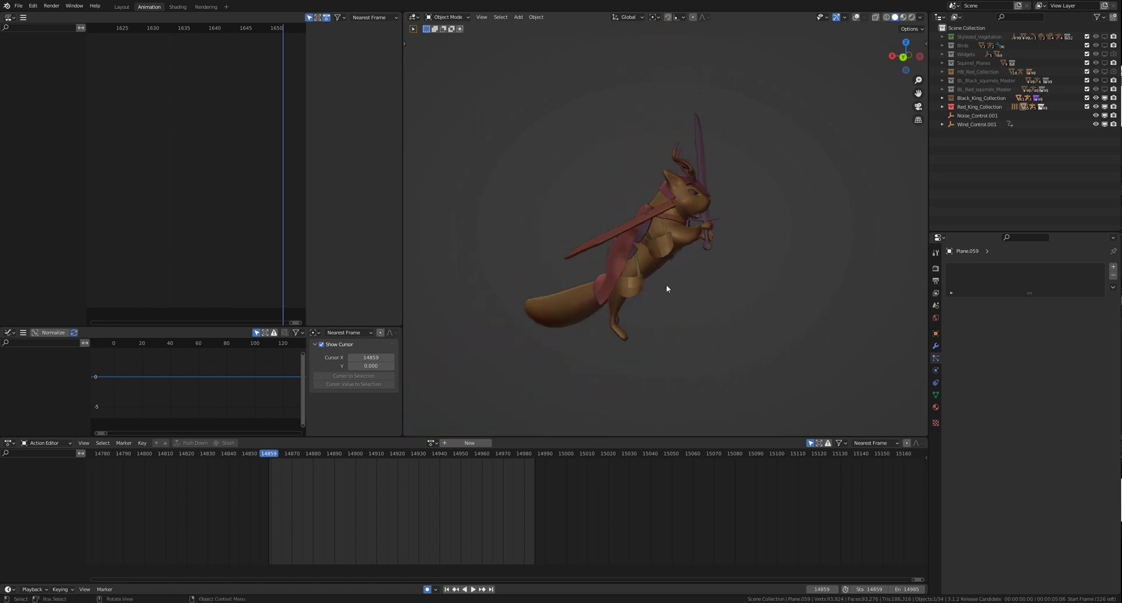
scroll(658, 287, "up", 1)
key("space")
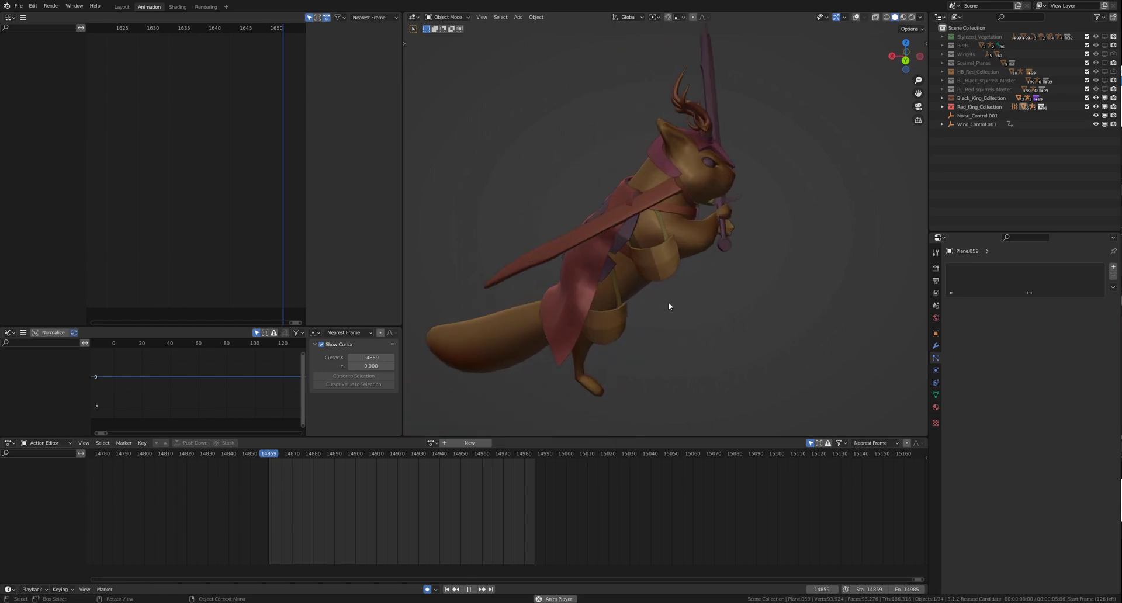
middle_click_drag(639, 304, 662, 291)
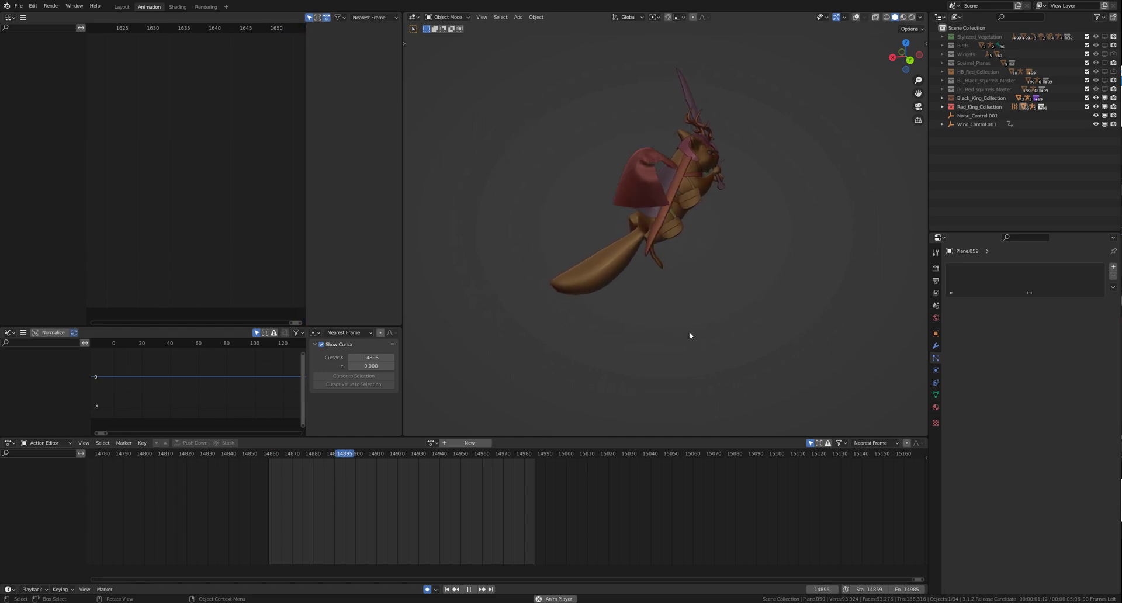
middle_click_drag(761, 313, 729, 319)
scroll(729, 319, "down", 4)
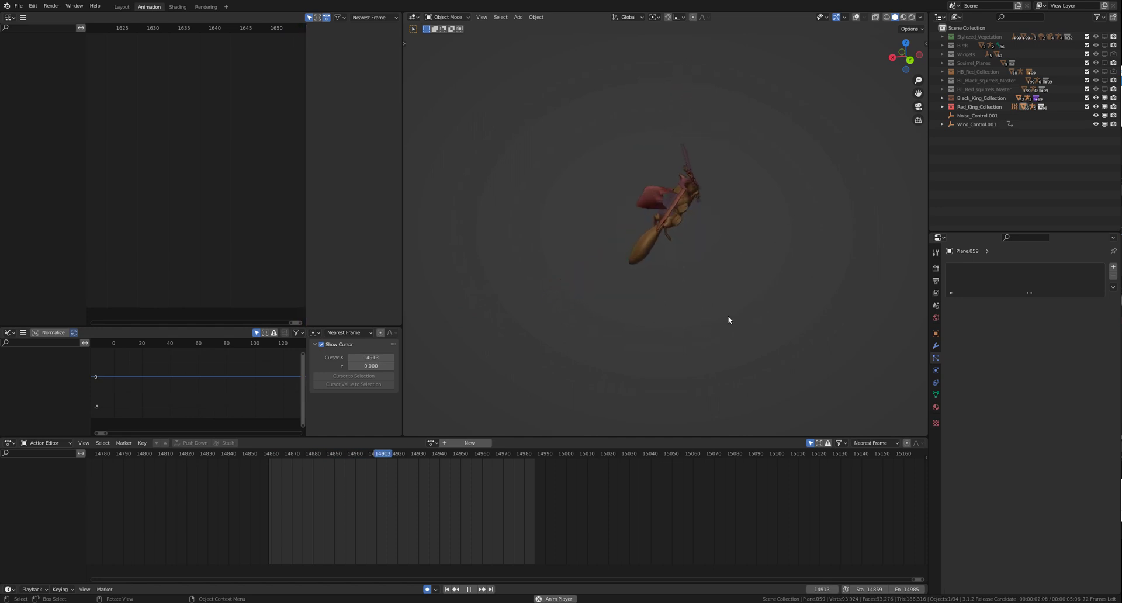
Show the viewport overlays, resume playback to check its frame rate, and pause at frame 14946
key("space")
scroll(729, 319, "up", 3)
key("space")
middle_click_drag(770, 152, 804, 82)
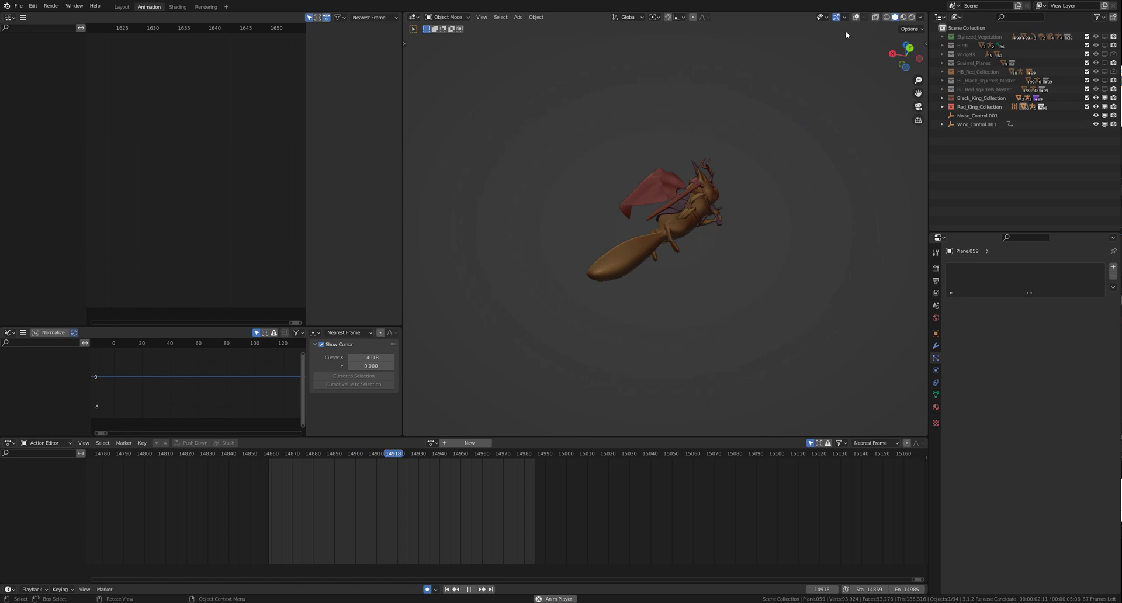
key("space")
left_click(856, 17)
key("space")
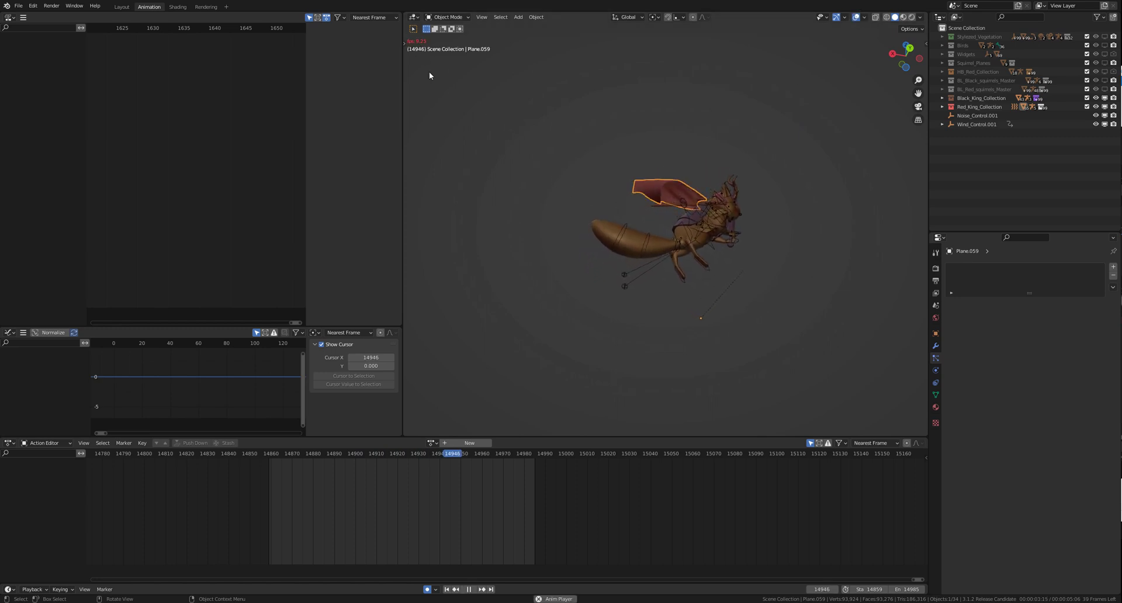
key("space")
scroll(660, 339, "up", 4)
middle_click_drag(675, 362, 796, 151)
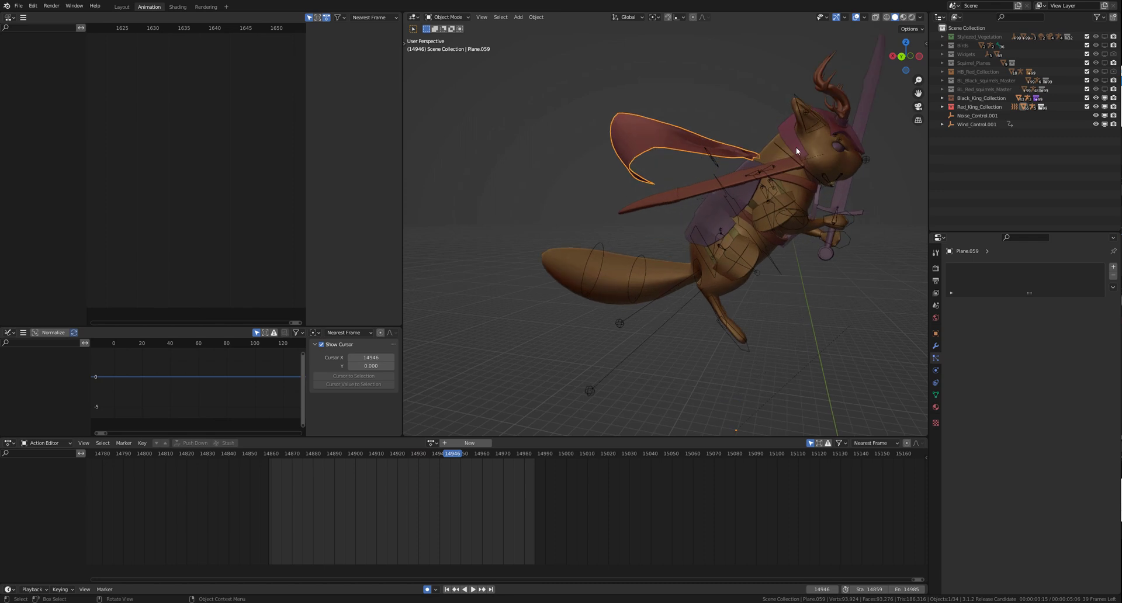
Inspect the paused cape with overlays hidden and frame the playback range in the Action Editor
left_click(855, 17)
scroll(713, 299, "down", 3)
scroll(707, 271, "up", 2)
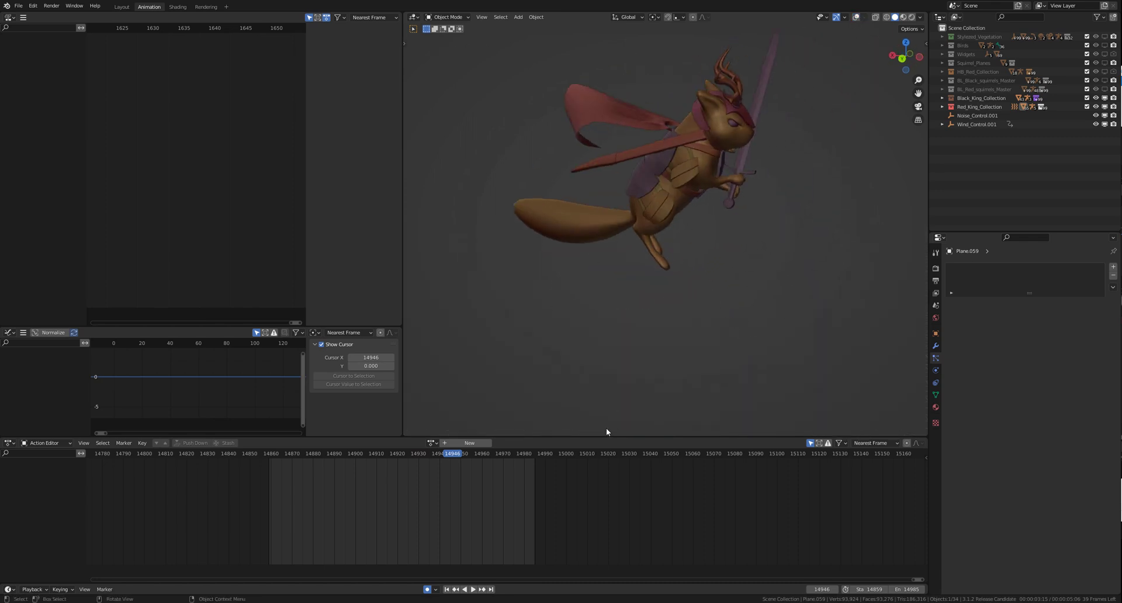
middle_click_drag(605, 431, 620, 409)
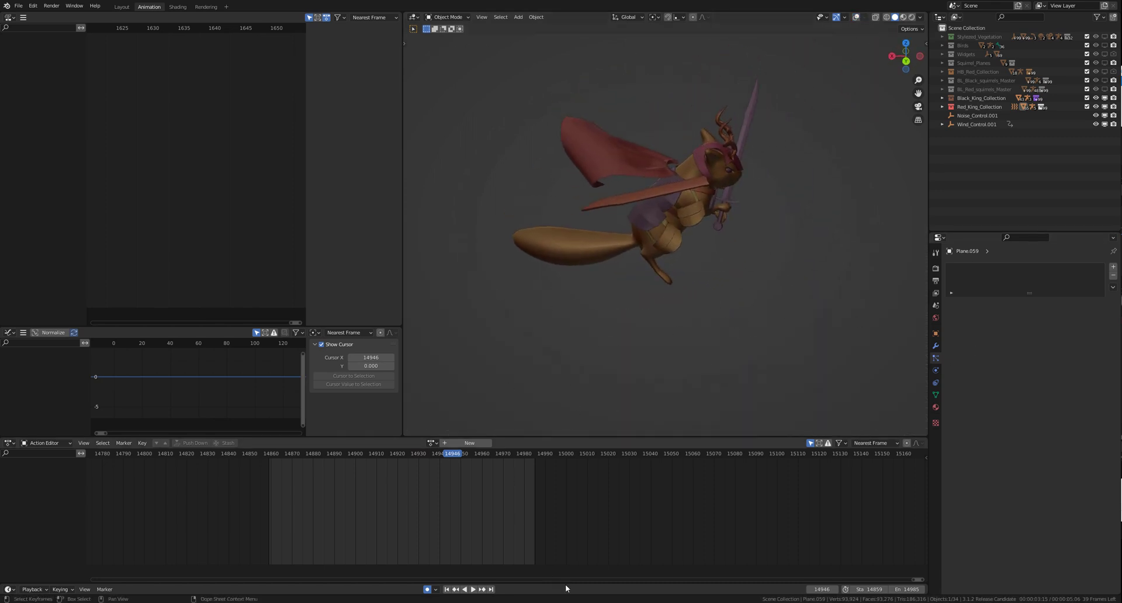
scroll(609, 544, "up", 2)
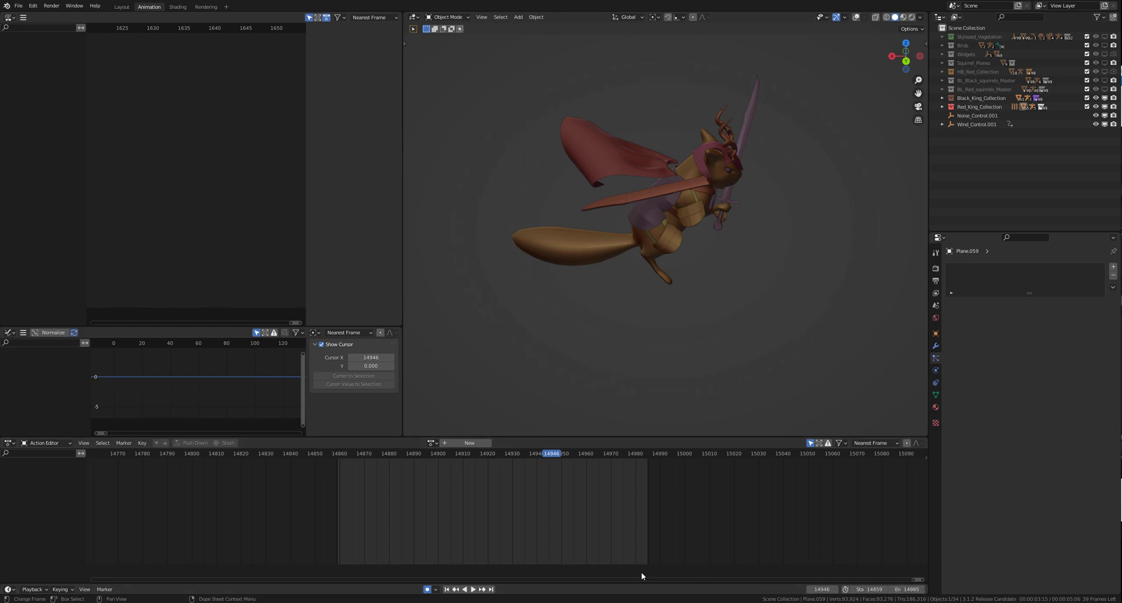
middle_click_drag(366, 481, 338, 531)
scroll(338, 531, "up", 4)
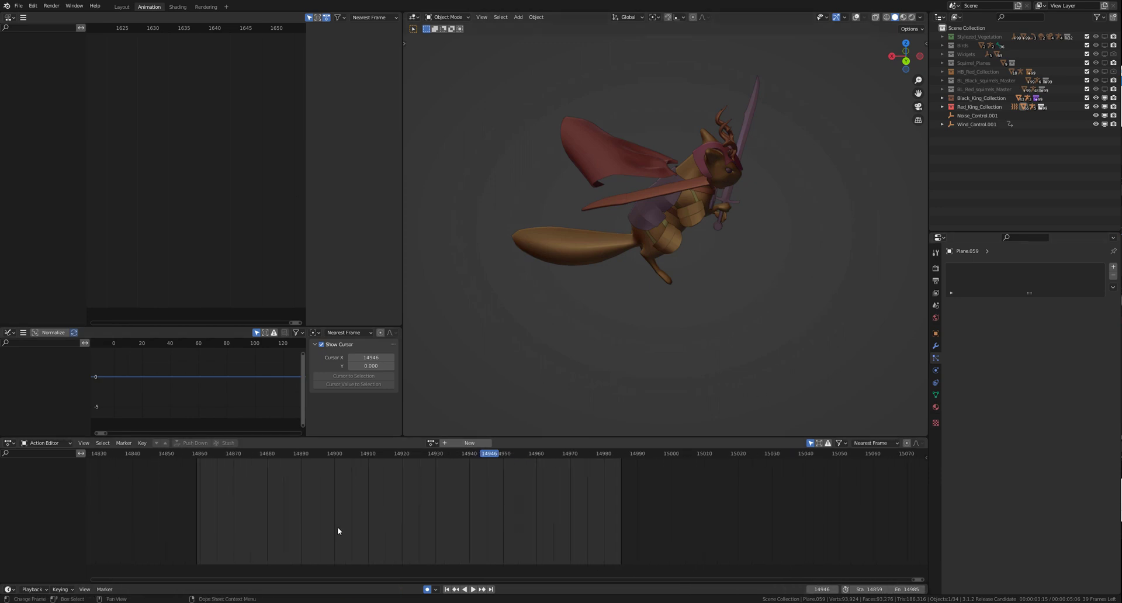
key("Home")
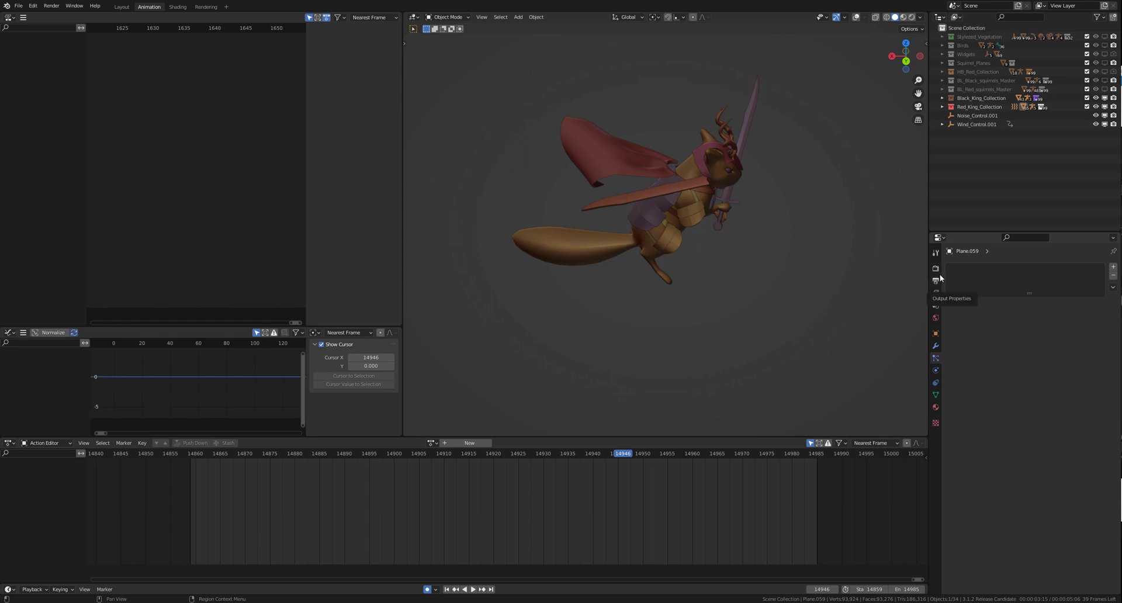
Show the viewport overlays and set the scene's New time-stretching value to 100
left_click(855, 17)
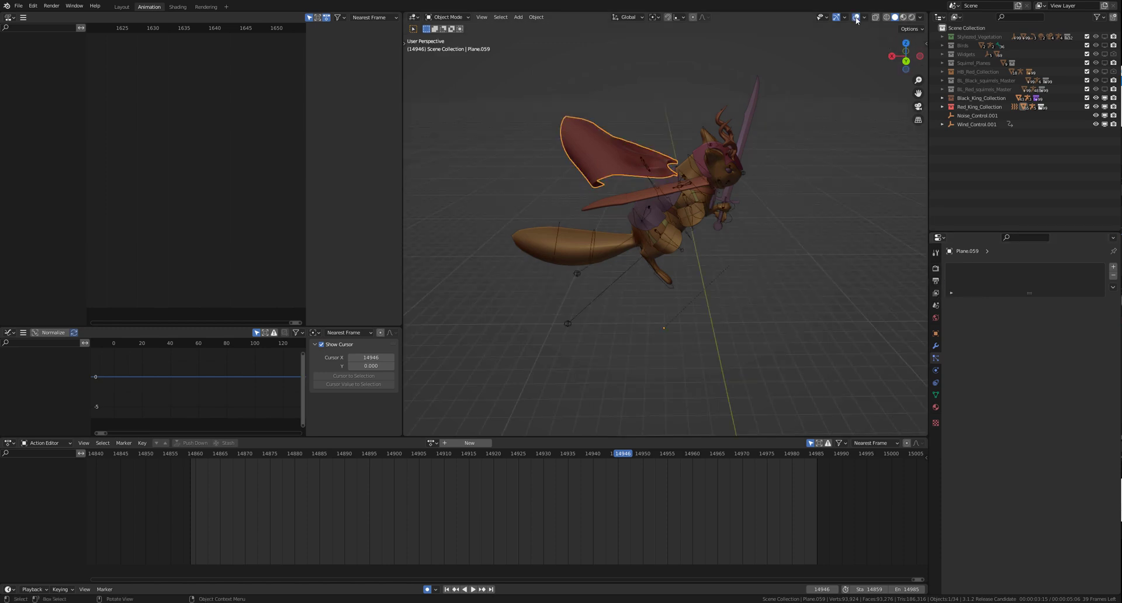
scroll(787, 352, "down", 3)
middle_click_drag(788, 352, 922, 326)
scroll(922, 326, "up", 2)
left_click(936, 281)
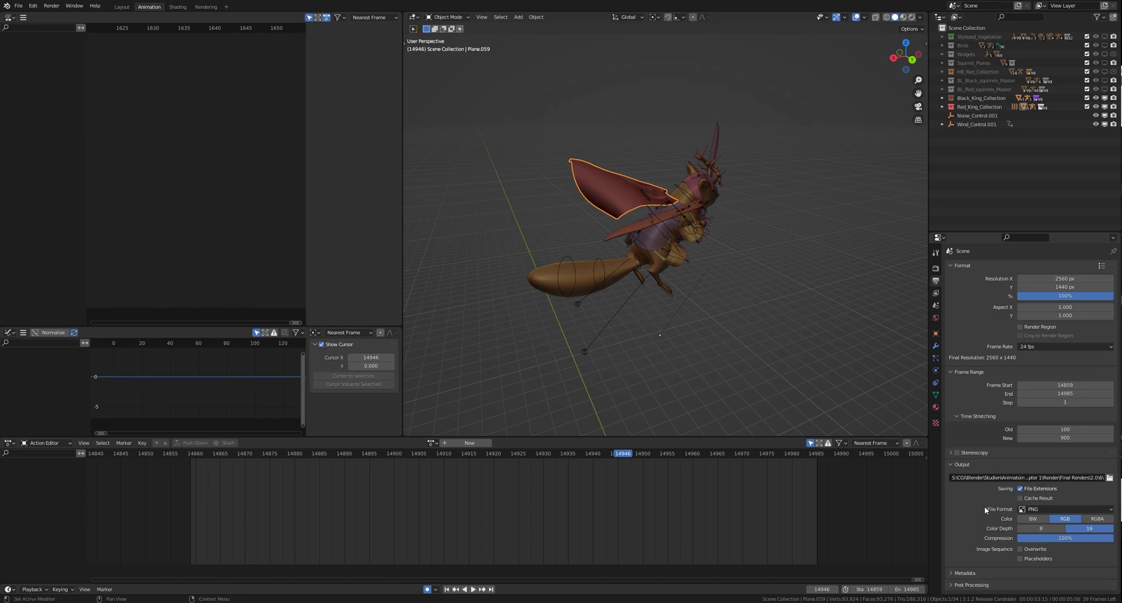
left_click(1073, 438)
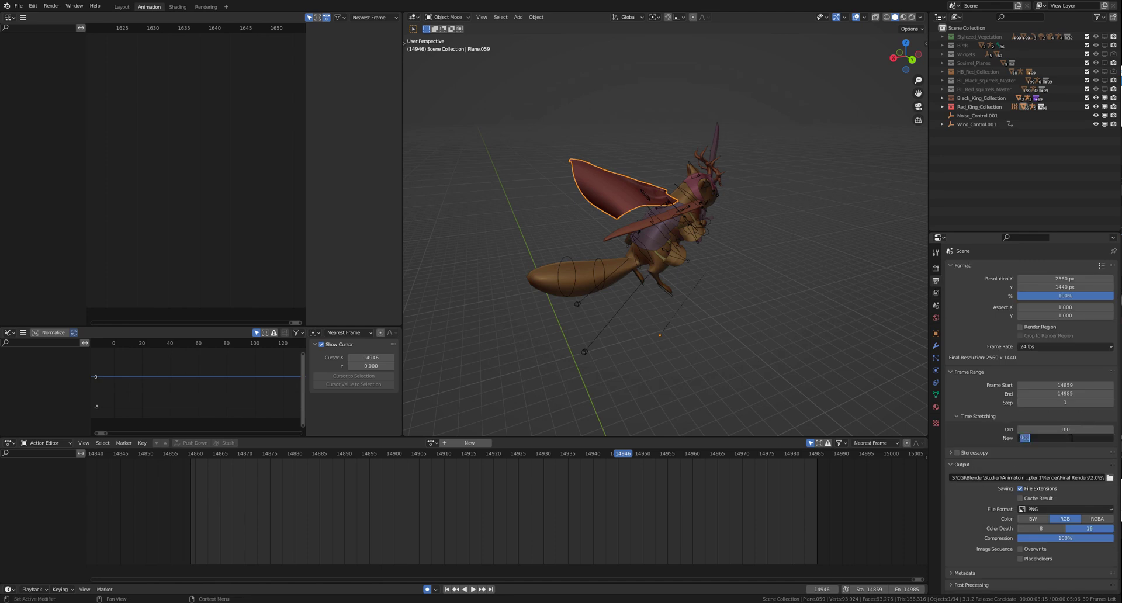
key("Return")
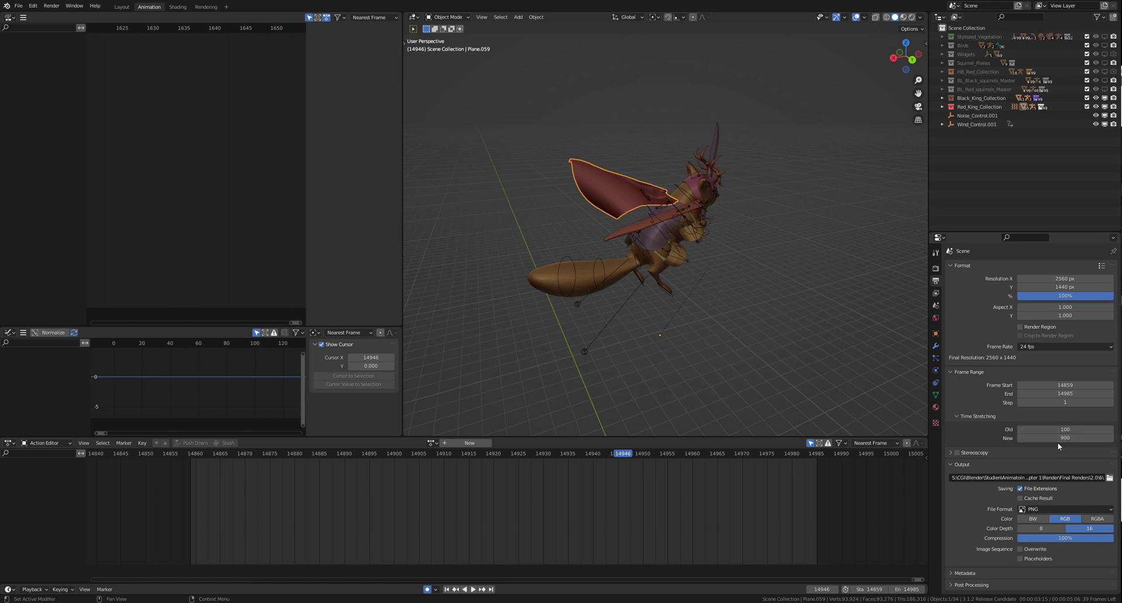
left_click(1076, 439)
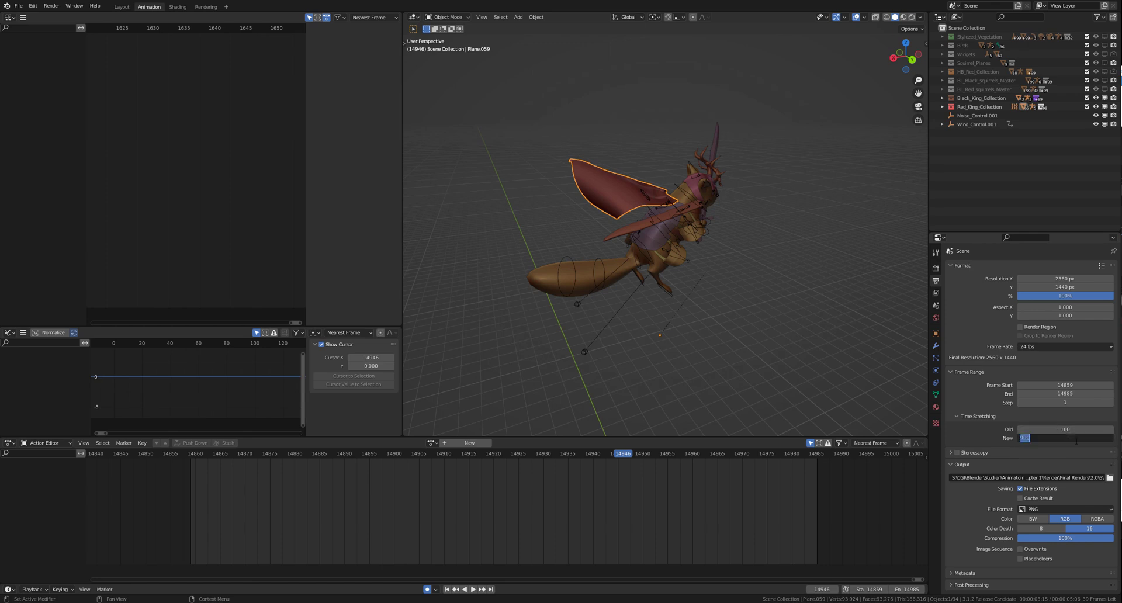
key("Return")
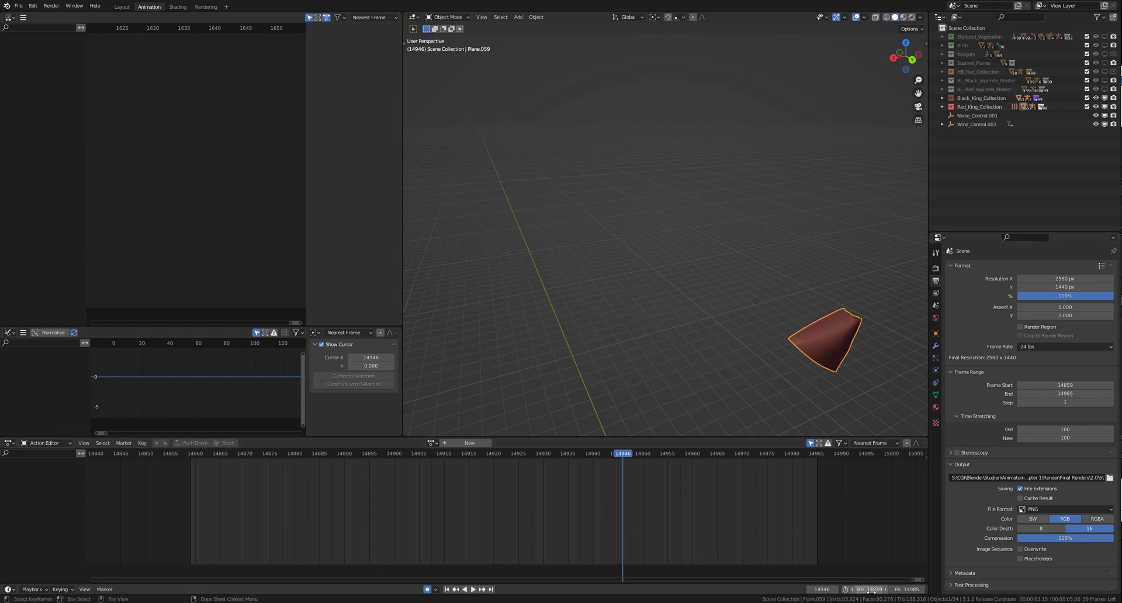
Set the scene's frame range to start at 1600 and end at 1700
left_click(871, 590)
key("Return")
left_click(900, 589)
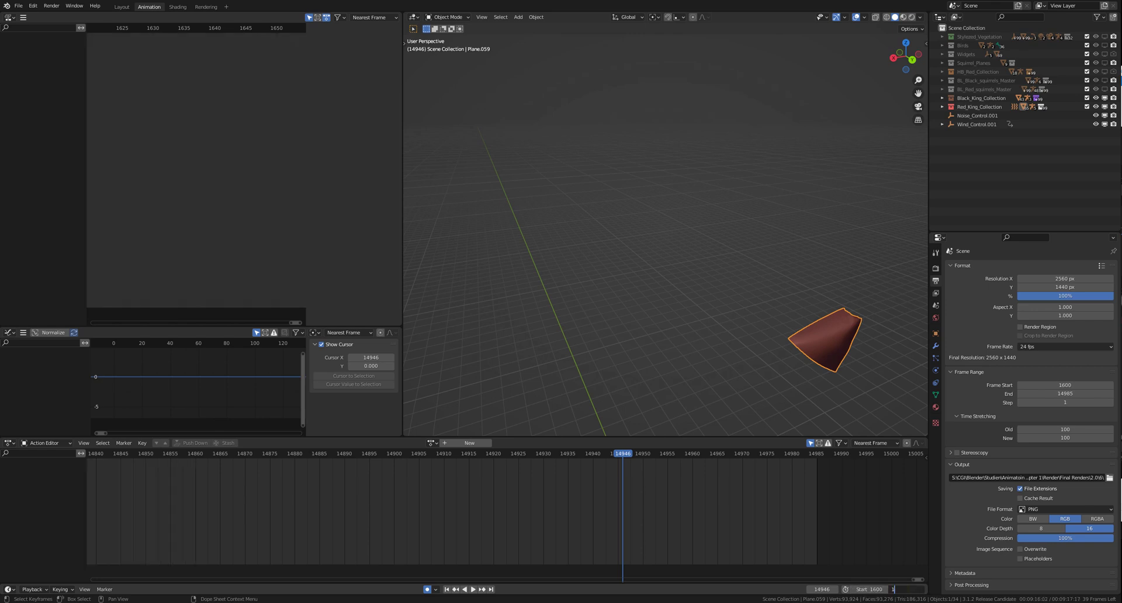
key("Return")
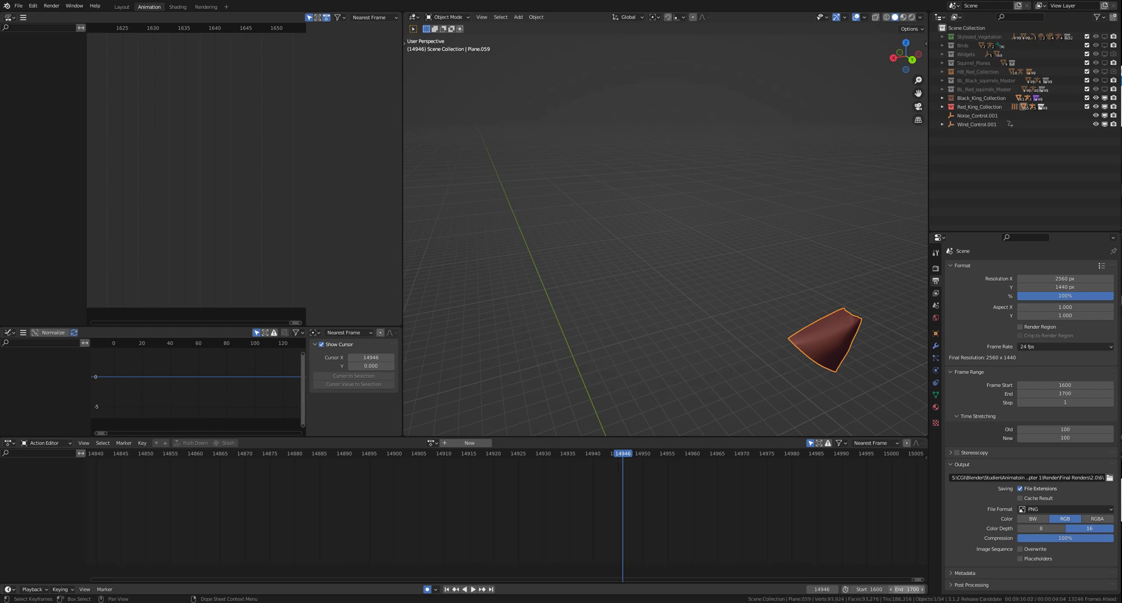
Jump to frame 1600, play the squirrel's animation, and stop at frame 1646
key("shift+Left")
scroll(186, 114, "down", 15)
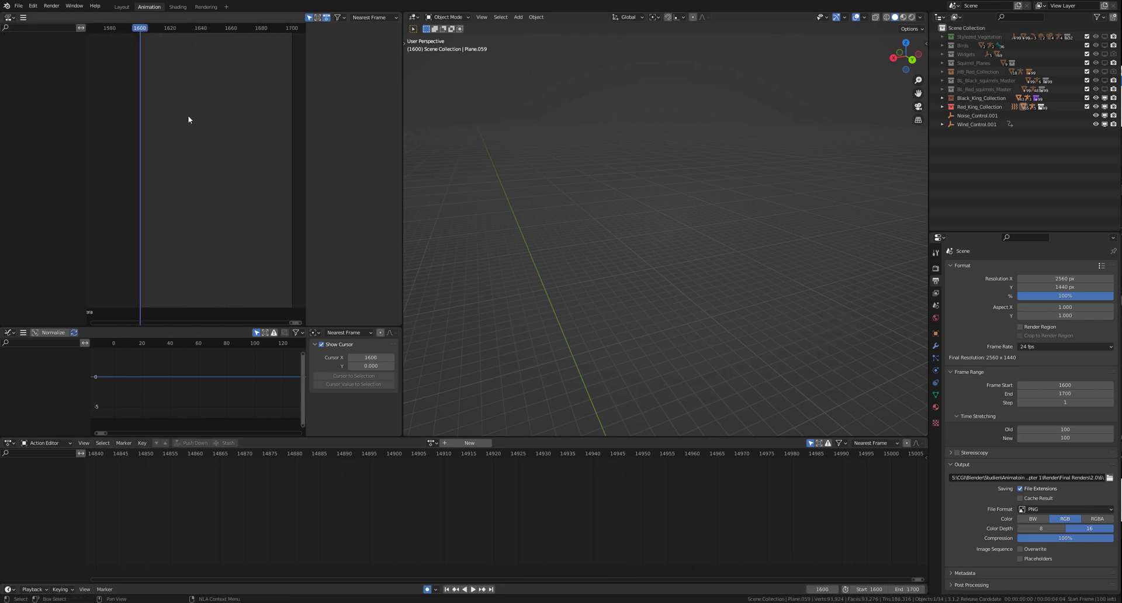
key("KP_0")
scroll(627, 190, "up", 4)
middle_click_drag(626, 191, 575, 211)
key("space")
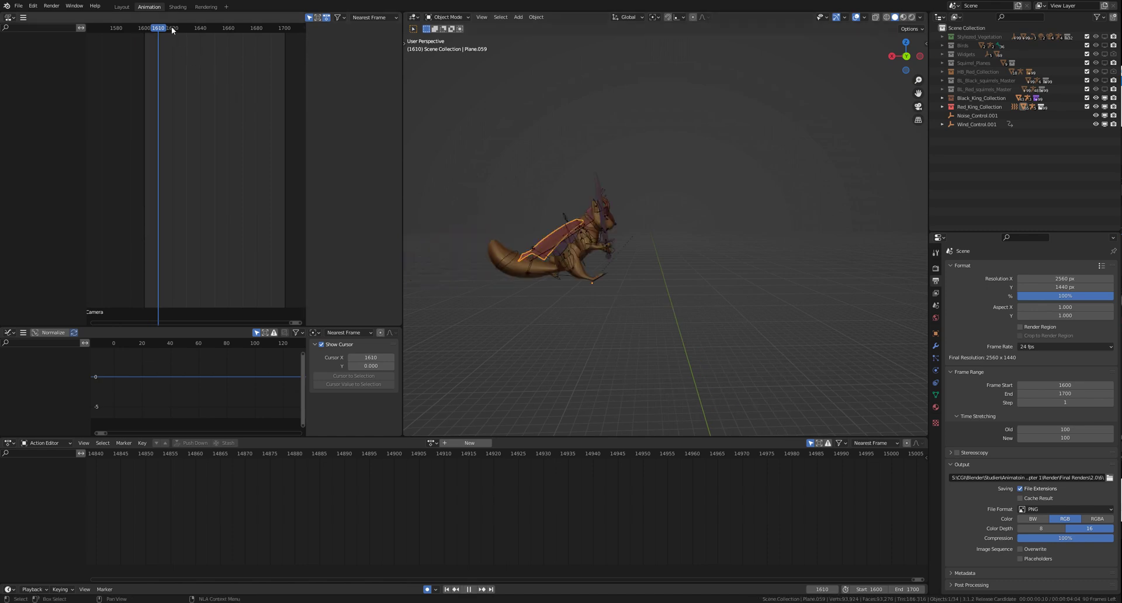
left_click_drag(195, 28, 209, 38)
key("space")
Inspect the cape up close, step back to frame 1645, and make it the scene's start frame
scroll(676, 246, "up", 3)
middle_click_drag(677, 245, 585, 282, "shift")
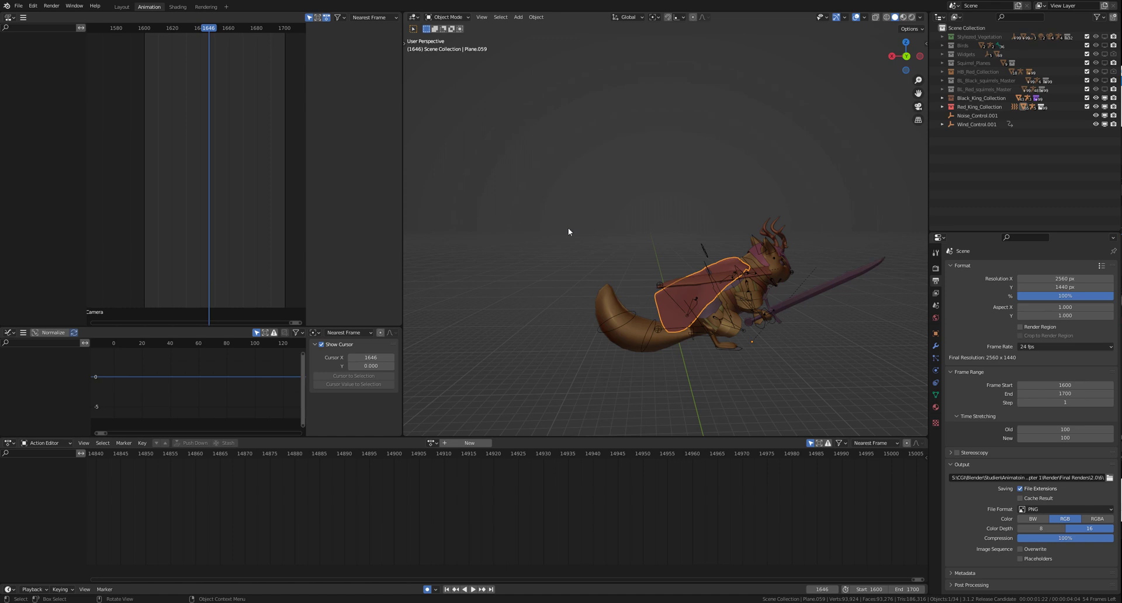
middle_click_drag(648, 243, 638, 193)
scroll(639, 193, "up", 3)
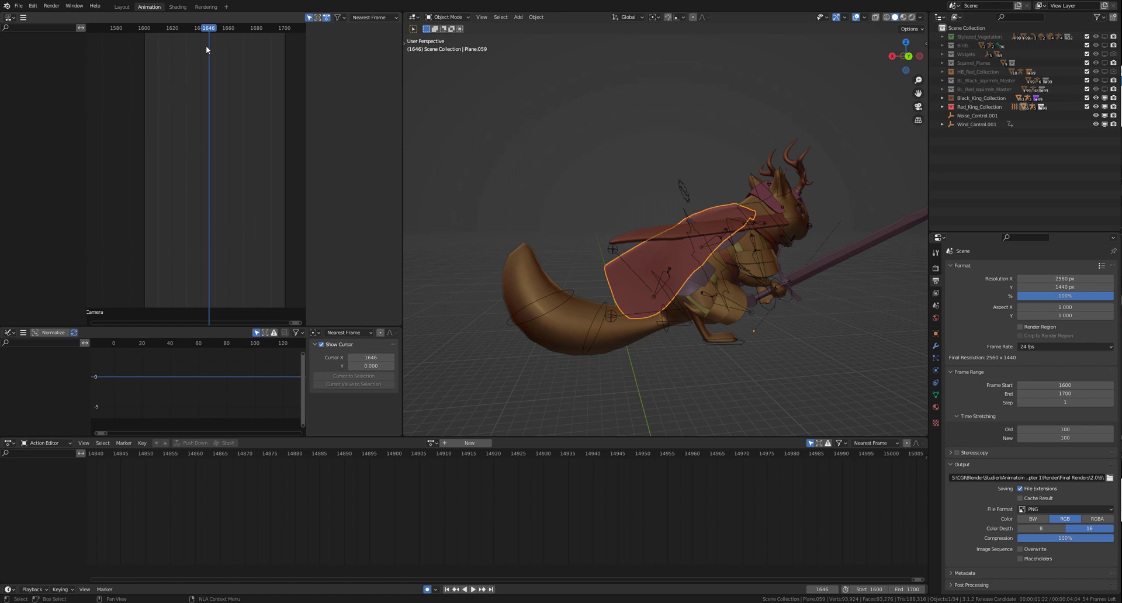
key("Left")
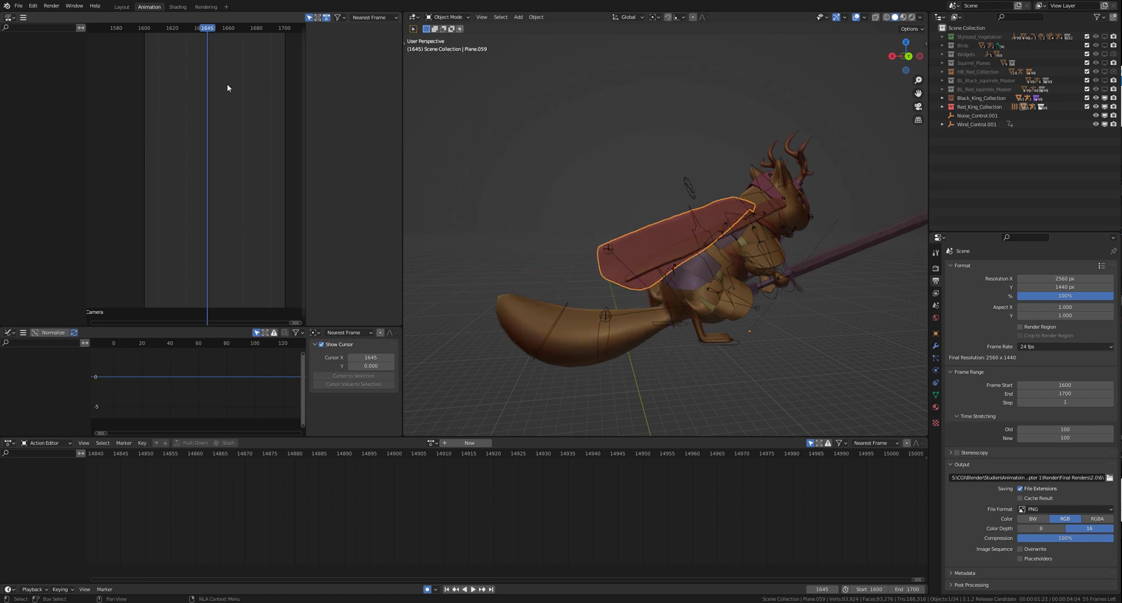
key("ctrl+Home")
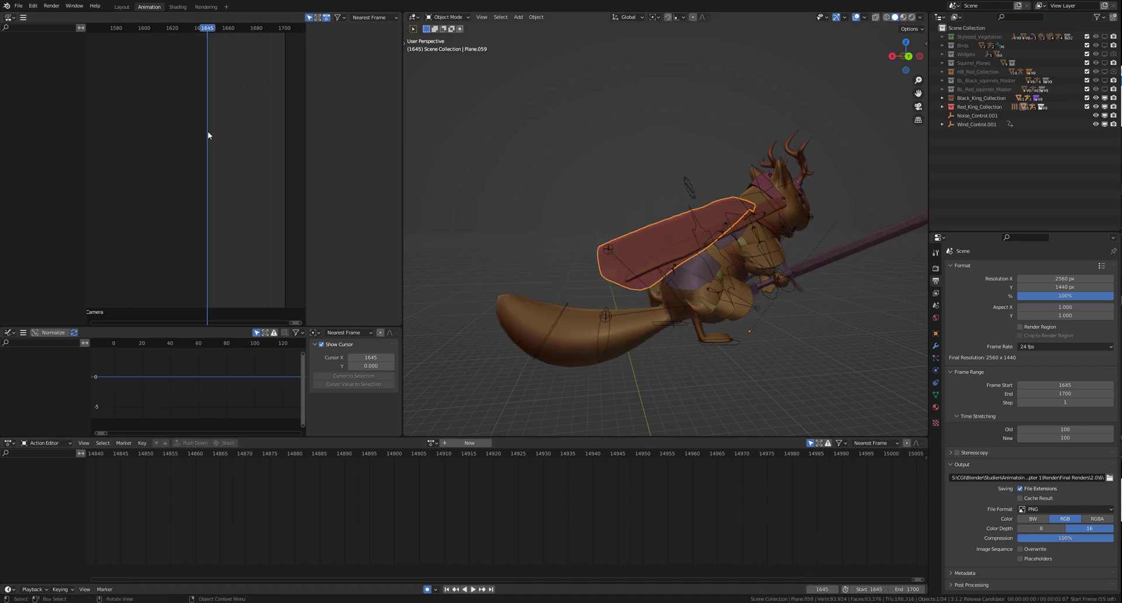
Play the animation from frame 1645 to check the cape's motion, and stop at frame 1675
key("space")
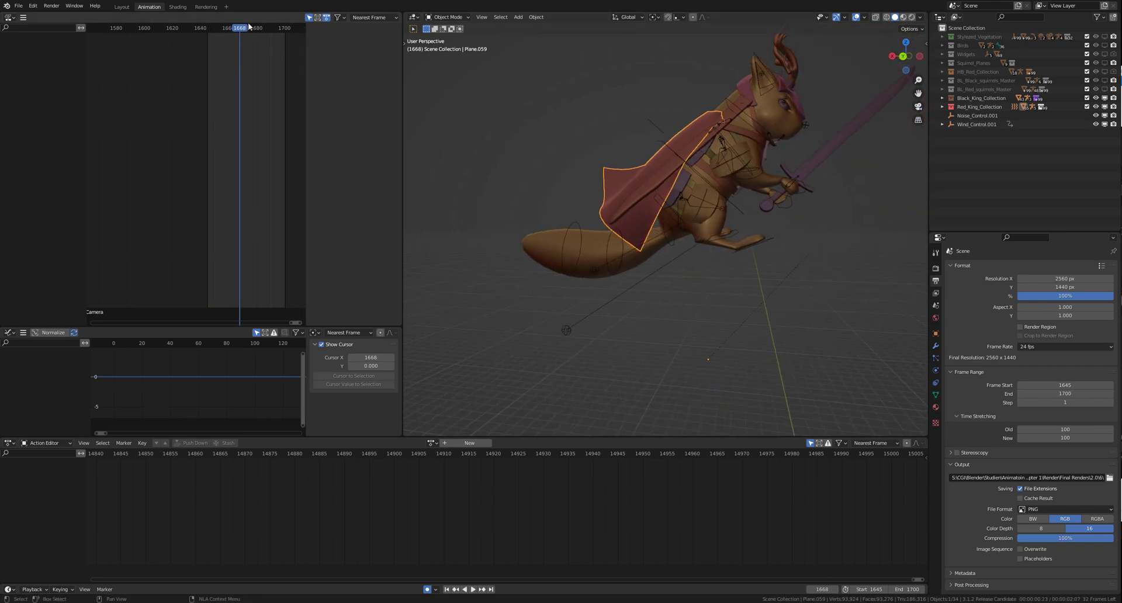
left_click(244, 28)
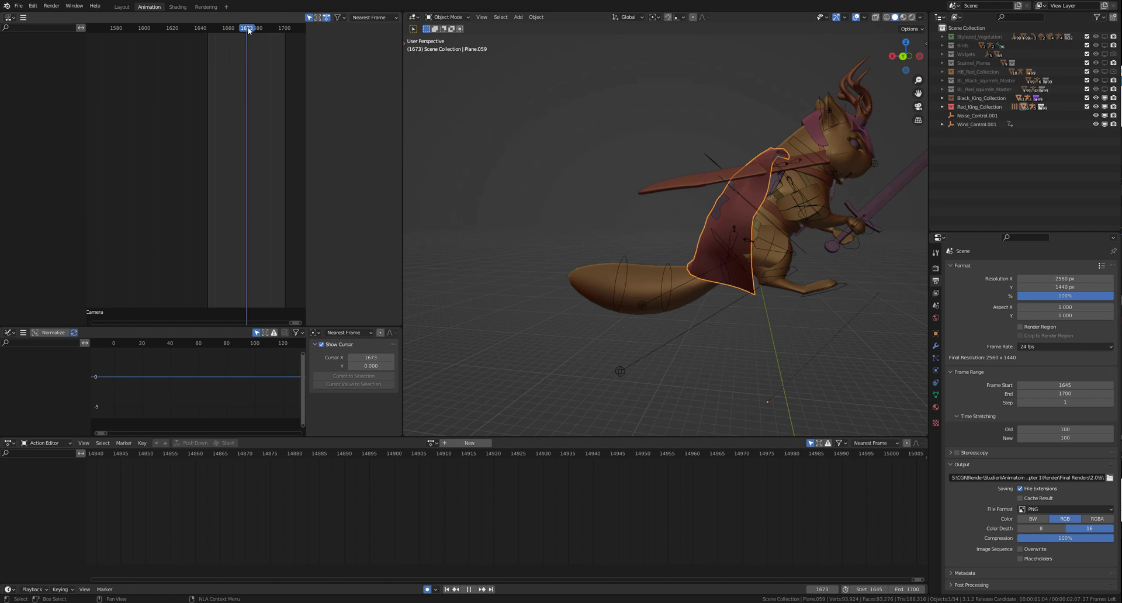
key("space")
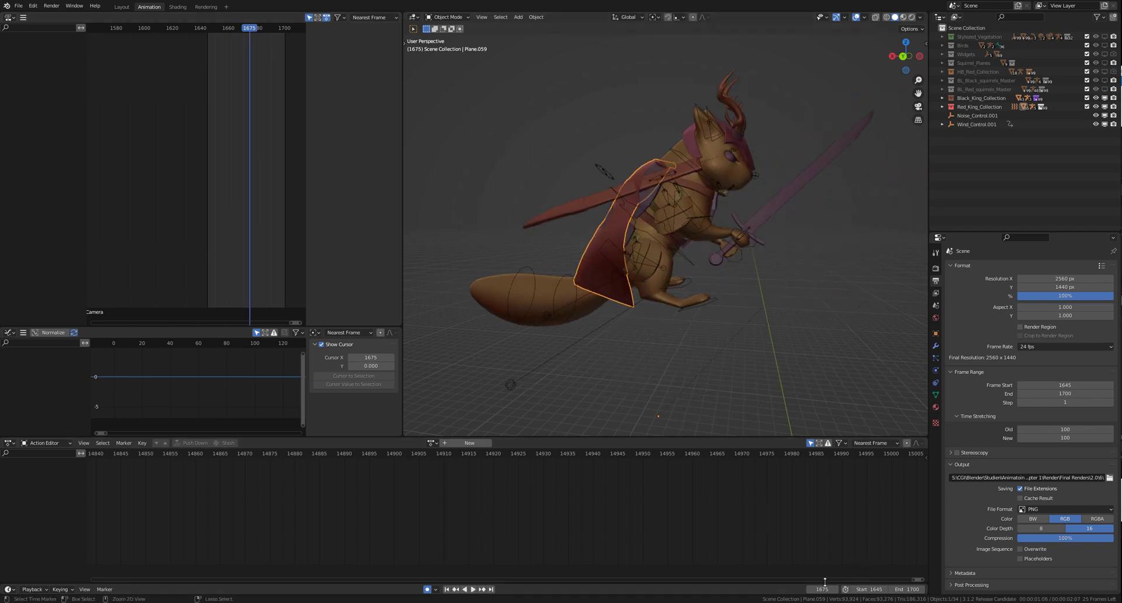
Set the scene's end frame to 1675 and move the playhead to frame 1650
type("1675")
scroll(457, 160, "down", 4)
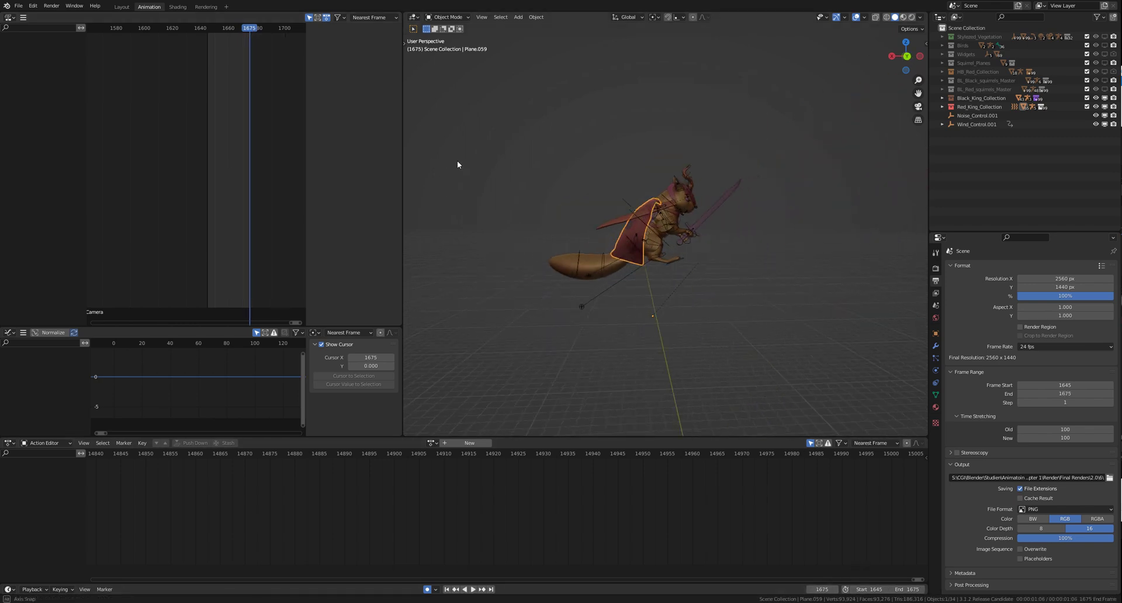
left_click_drag(207, 32, 216, 31)
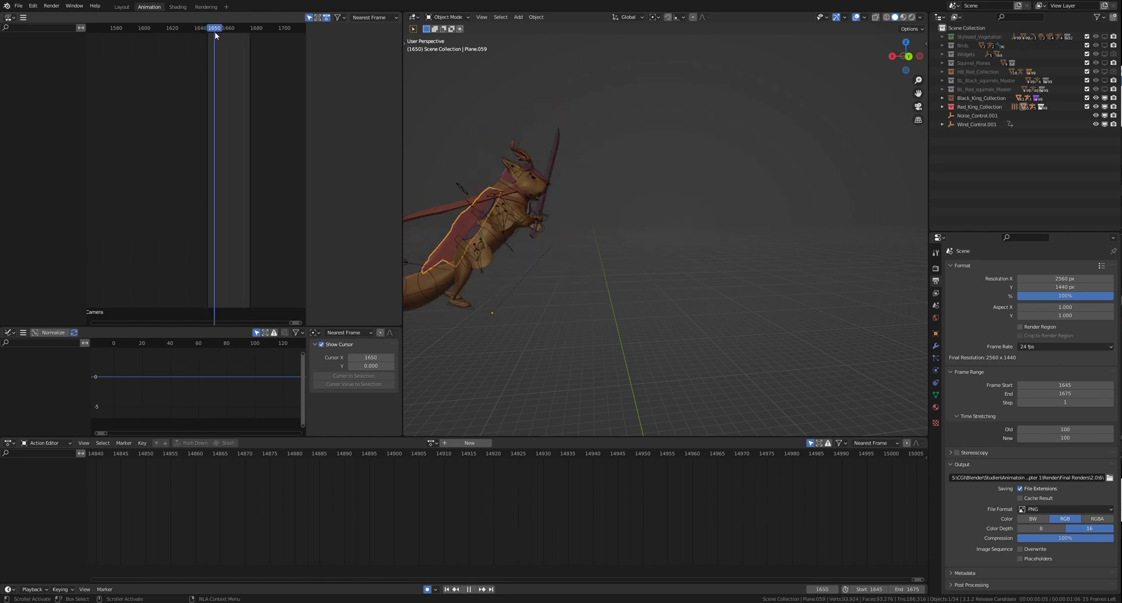
Examine the cape from another angle while scrubbing from frame 1645 to frame 1652
middle_click_drag(655, 193, 595, 239)
scroll(222, 97, "up", 5)
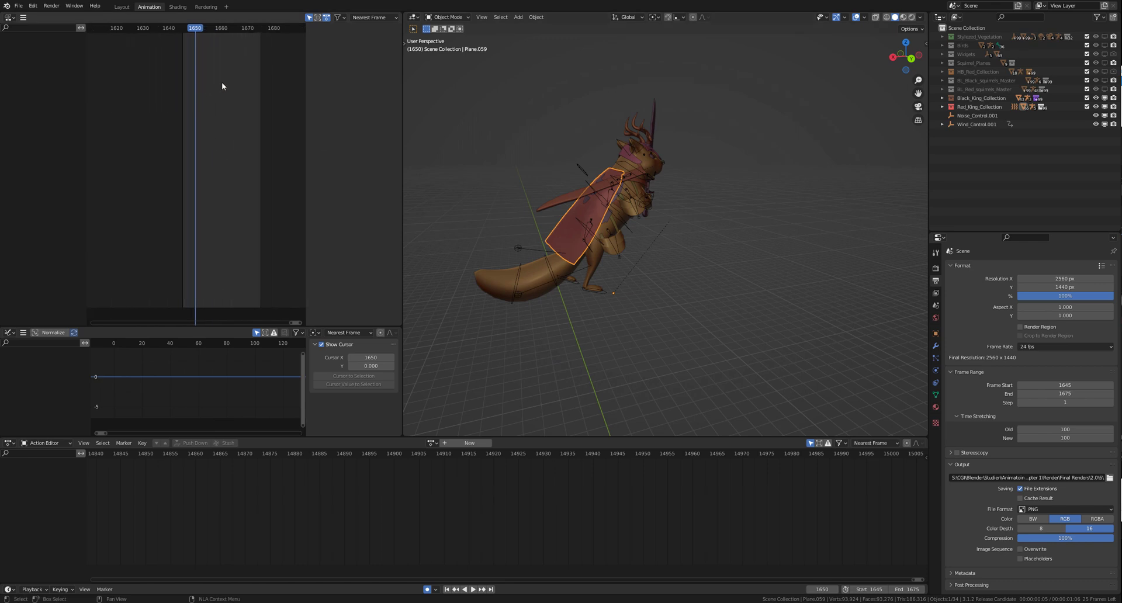
middle_click_drag(209, 88, 154, 45)
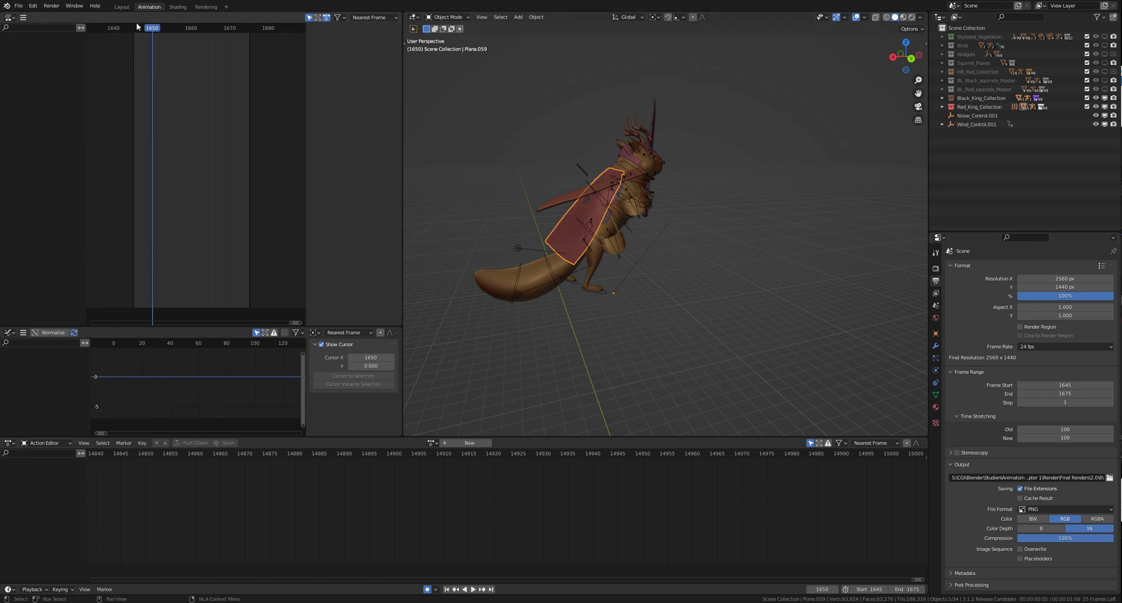
left_click_drag(137, 26, 161, 36)
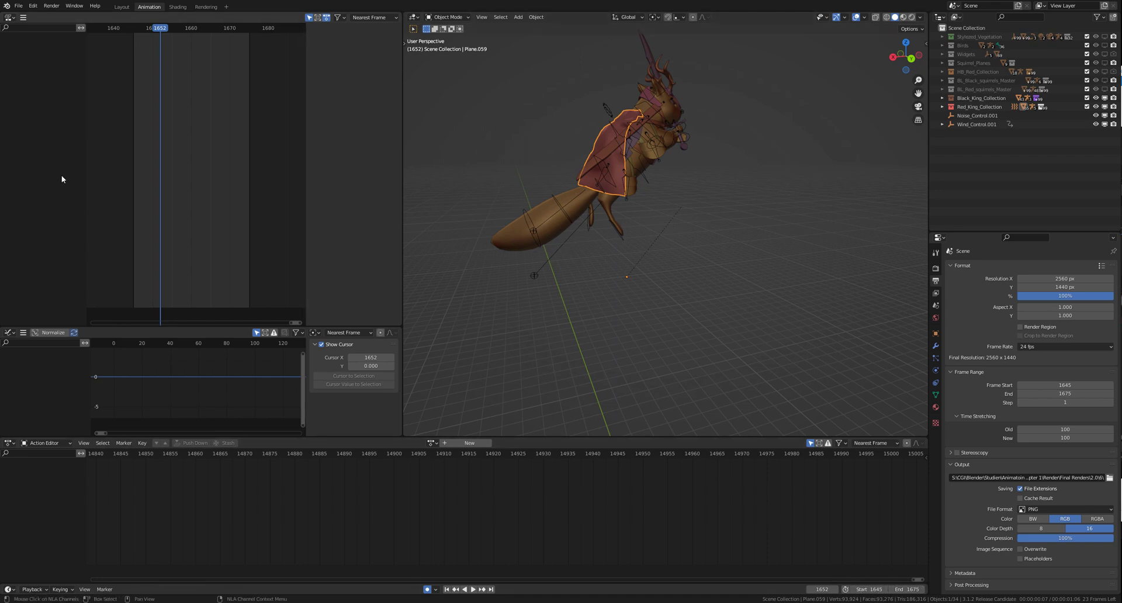
Check in the preferences whether the Import-Export NewTek MDD format add-on is enabled
left_click(17, 6)
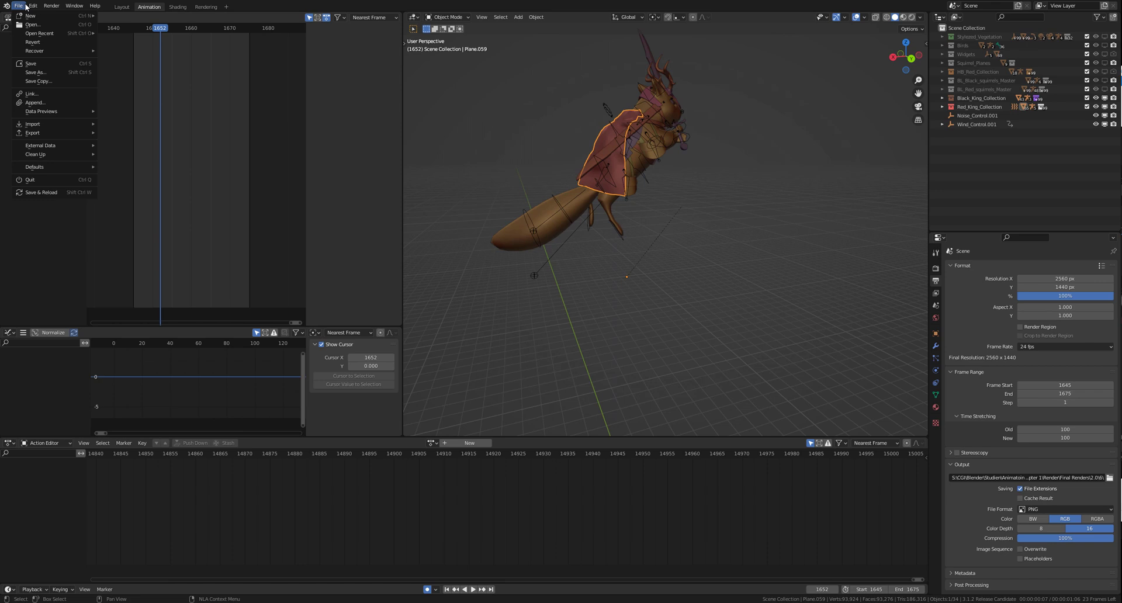
mouse_move(33, 6)
left_click(53, 130)
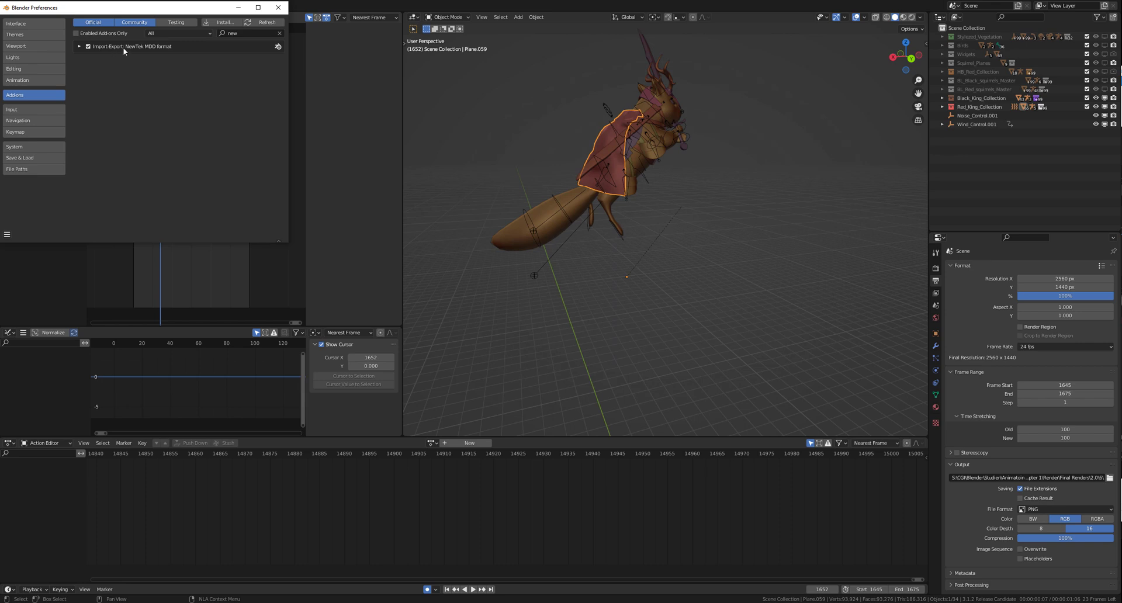
left_click(279, 7)
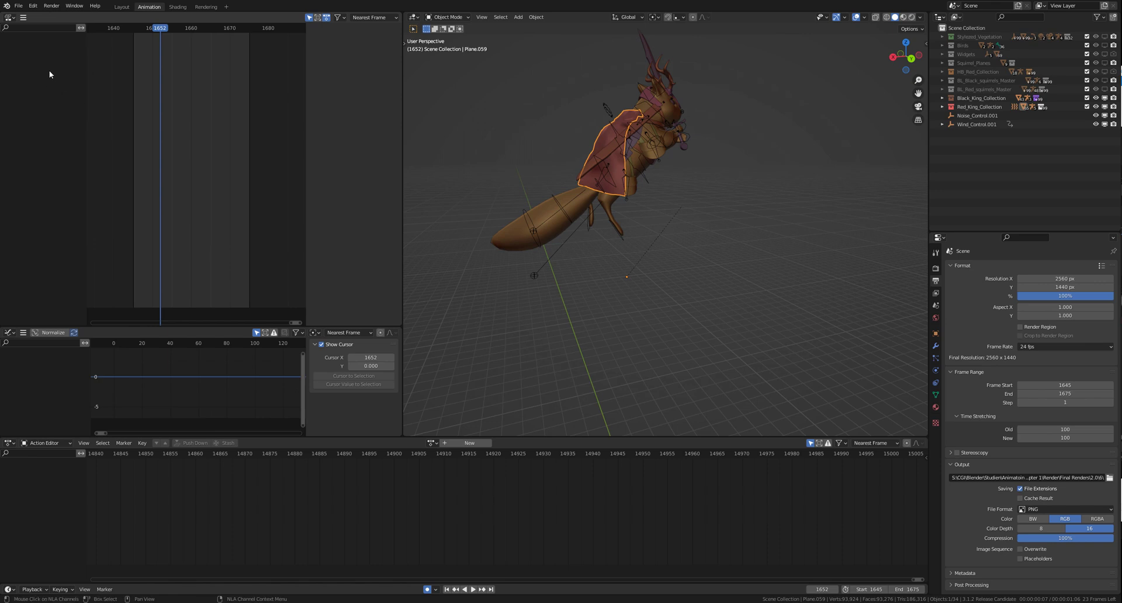
Export the cape's frames 1645 to 1675 as a Lightwave Point Cache, overwriting Red_king_Cape.mdd at 24 frames per second
left_click(18, 5)
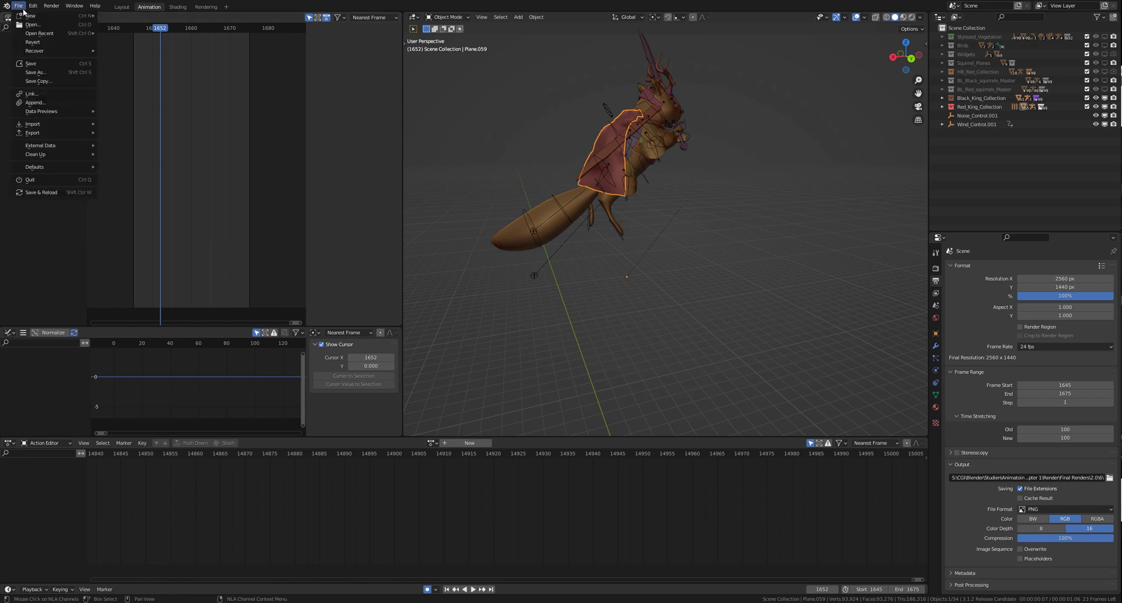
mouse_move(61, 131)
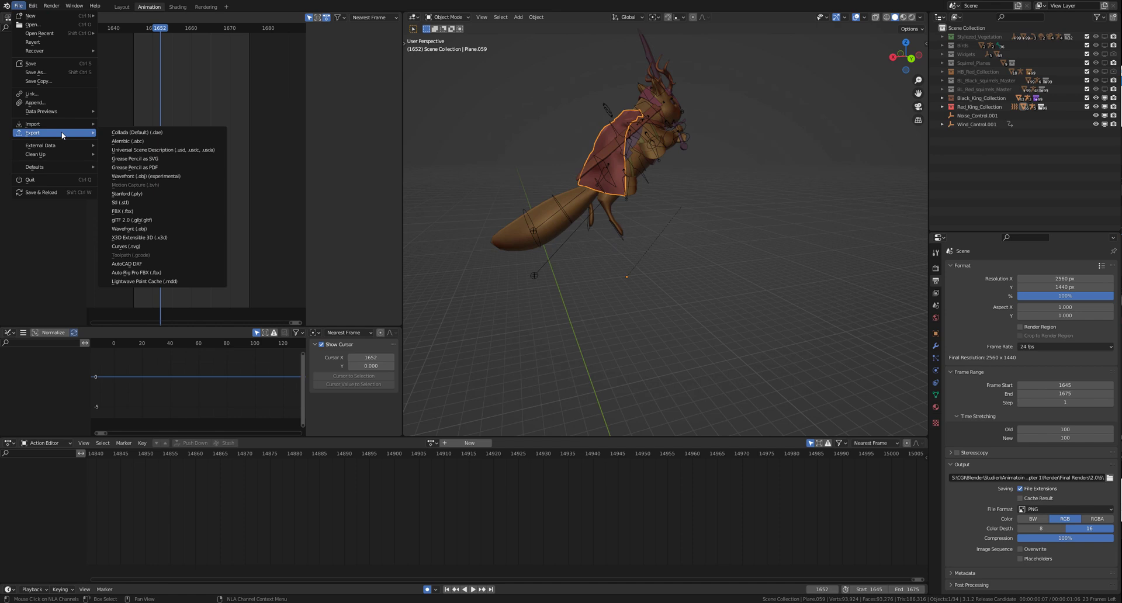
left_click(172, 282)
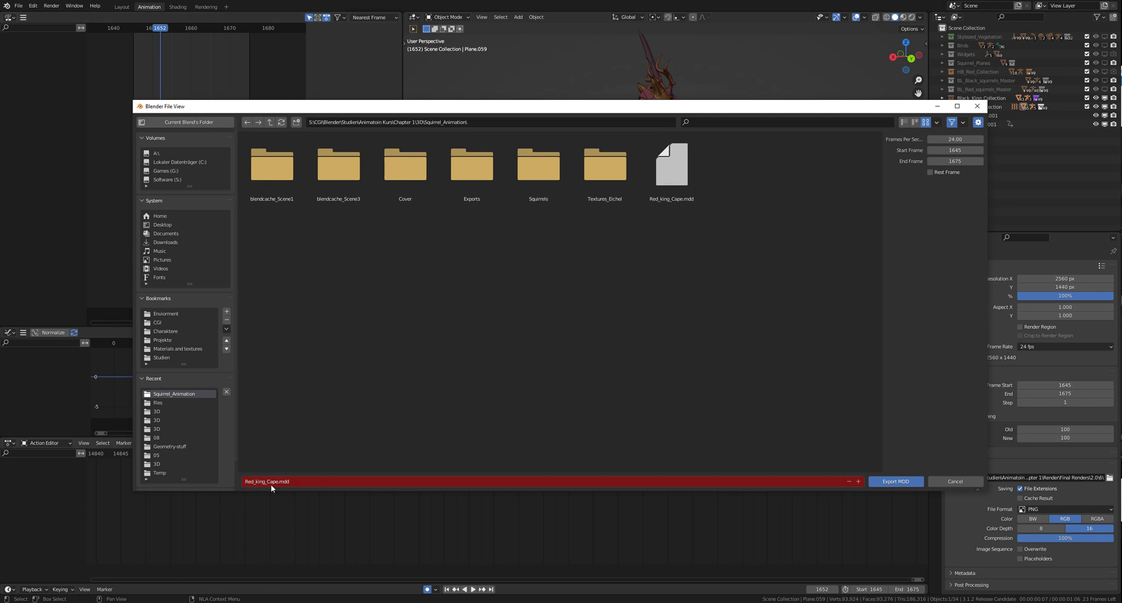
left_click(896, 482)
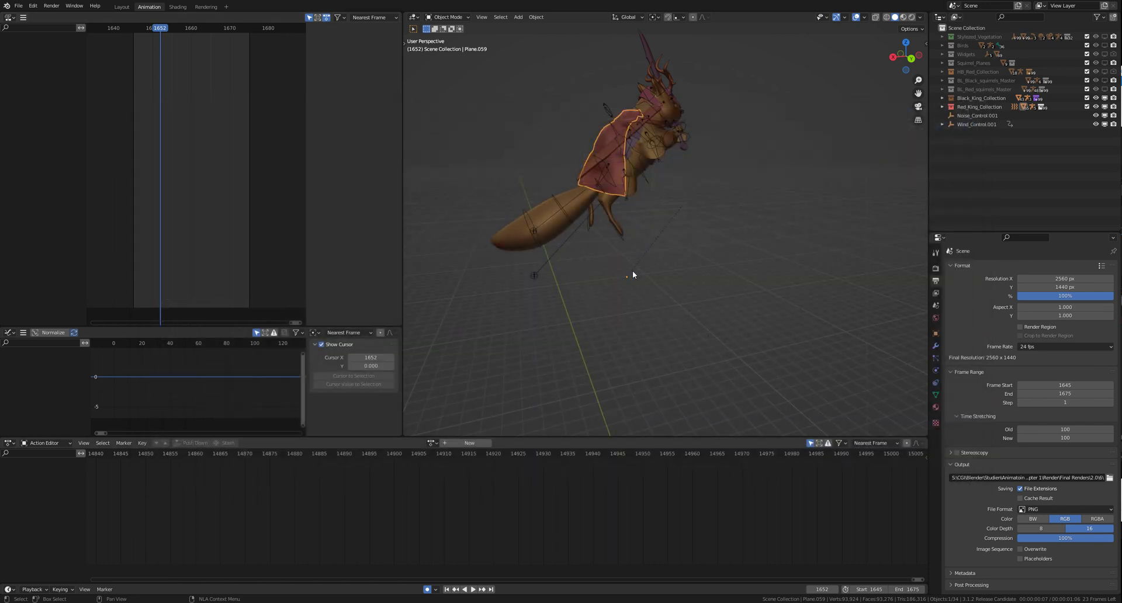
Show the cape's modifiers and return to the start frame 1645, with the cape in close view
scroll(632, 270, "up", 2)
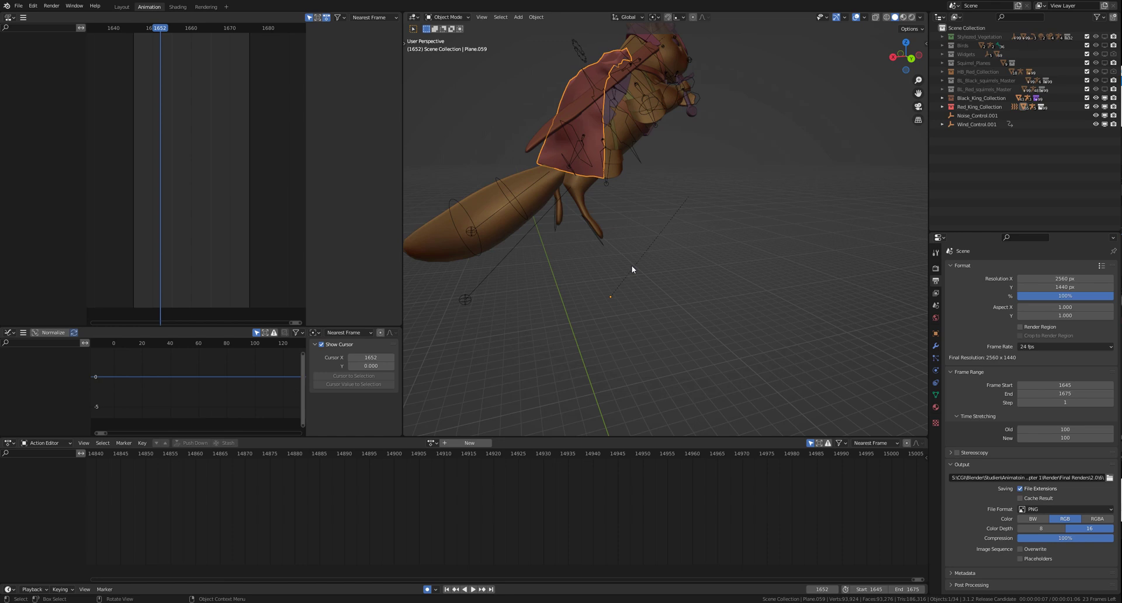
middle_click_drag(627, 266, 599, 271)
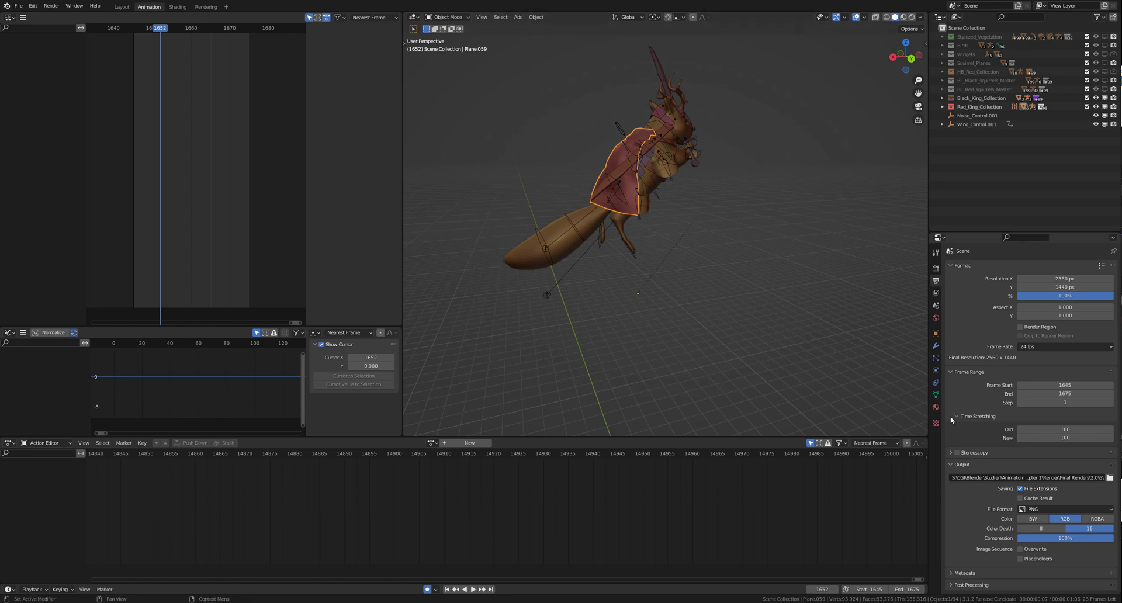
left_click(936, 345)
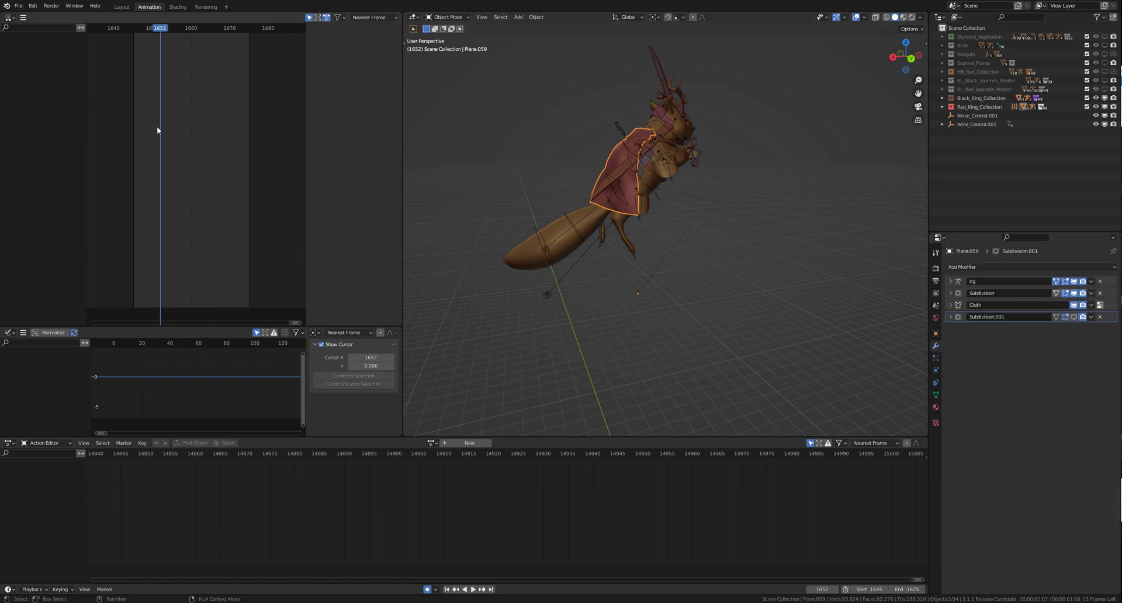
key("shift+Left")
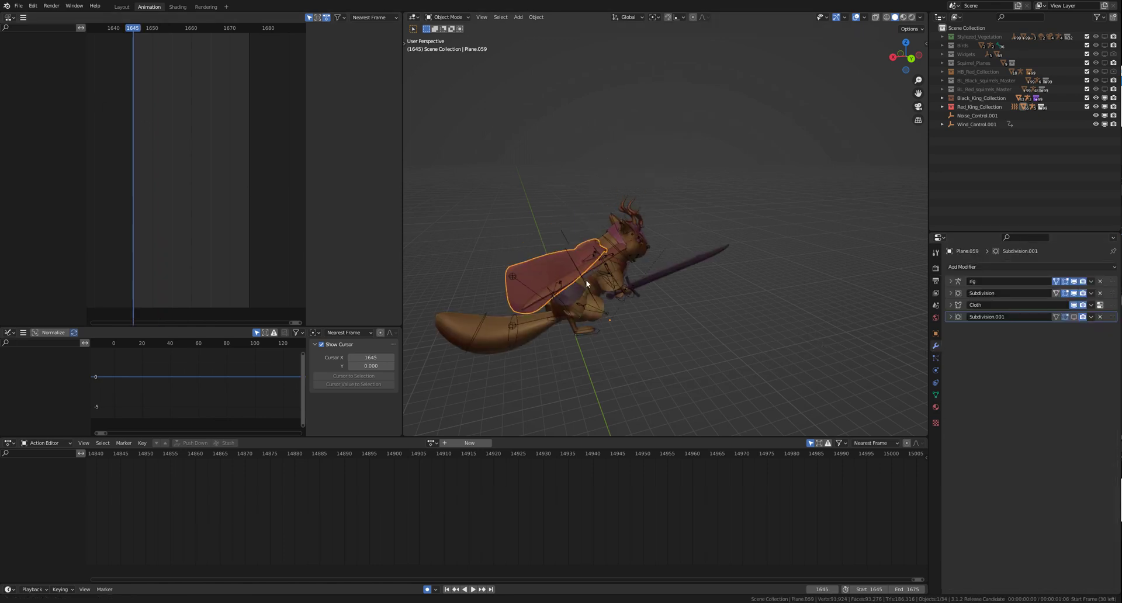
middle_click_drag(587, 283, 699, 262, "shift")
scroll(698, 275, "up", 4)
middle_click_drag(704, 307, 686, 324)
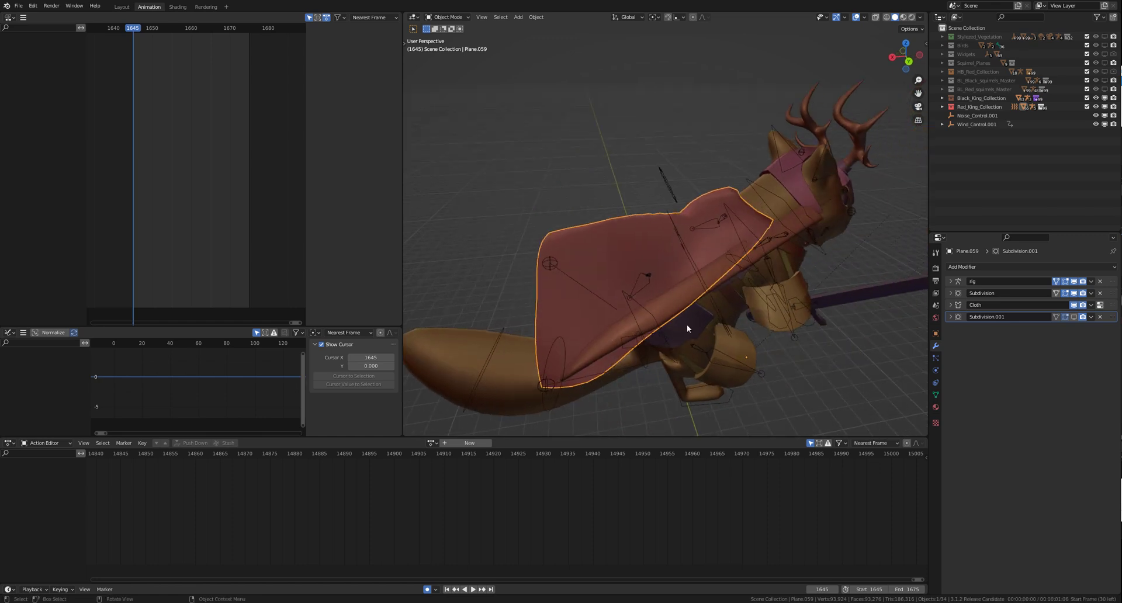
Apply the cape's rig modifier and the first Subdivision modifier, which precedes Cloth
left_click(1091, 281)
left_click(1090, 291)
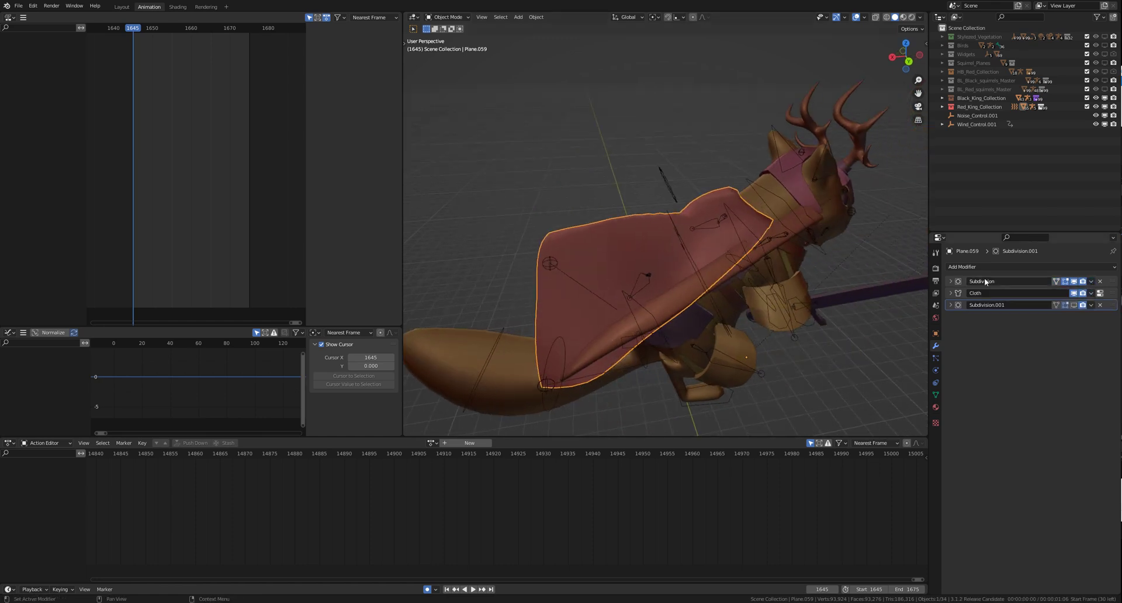
left_click(1091, 283)
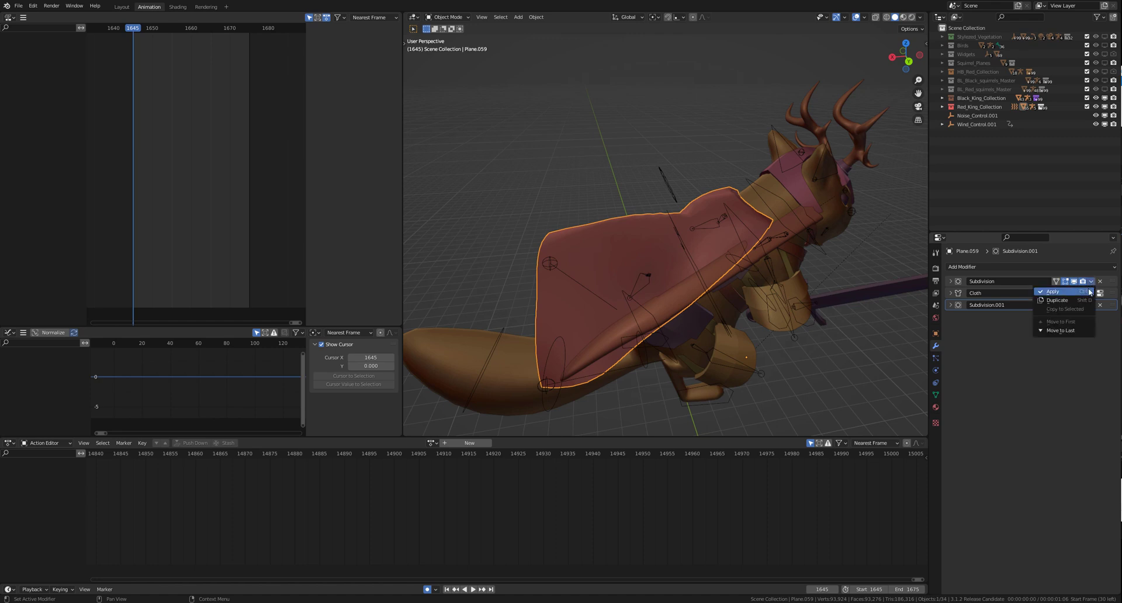
left_click(1046, 291)
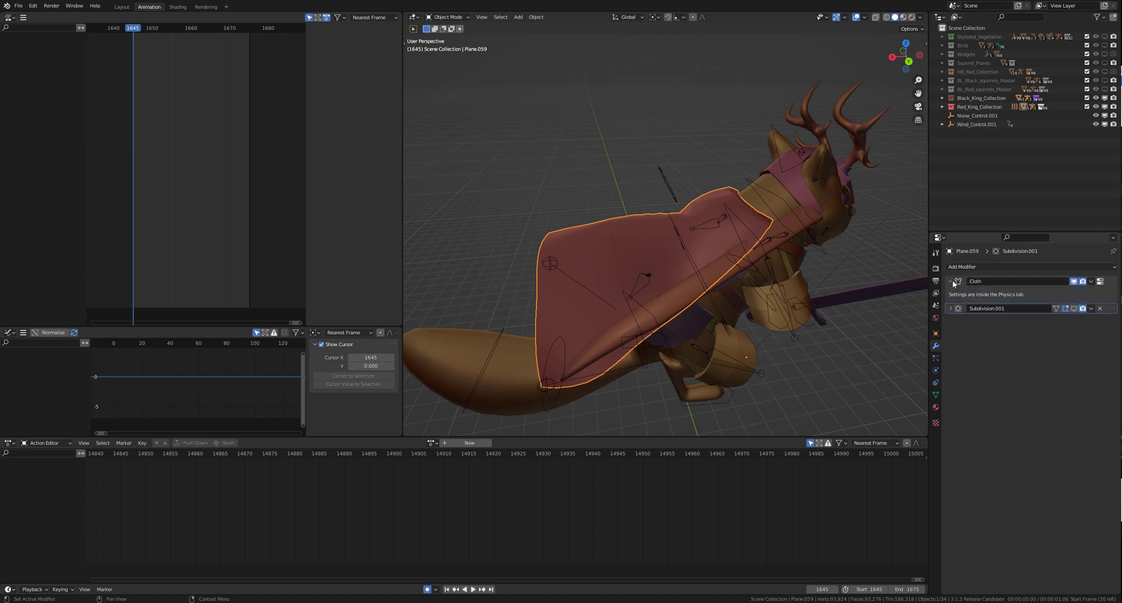
Clear the cape's parent while keeping its transformation, and apply the cape's object transforms
middle_click_drag(769, 255, 767, 266)
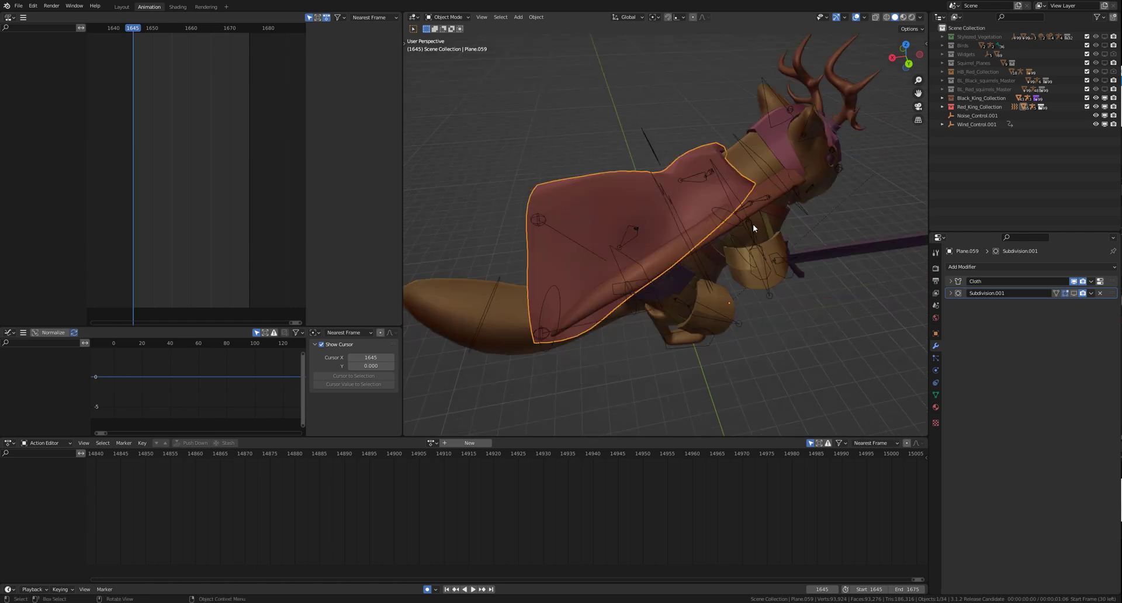
key("alt+p")
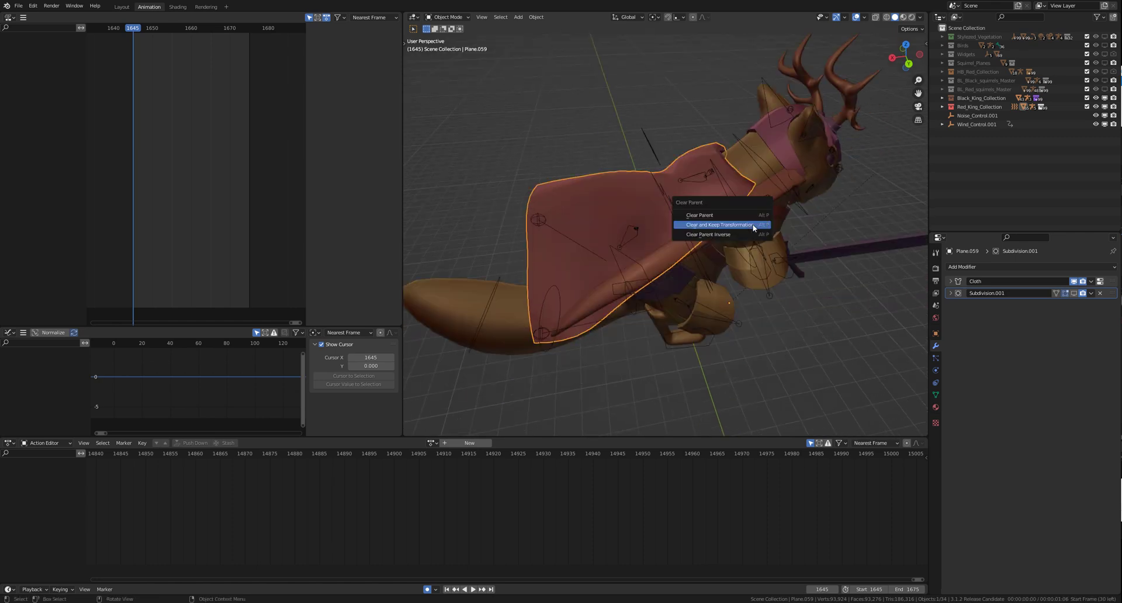
left_click(754, 225)
middle_click_drag(754, 228, 762, 194)
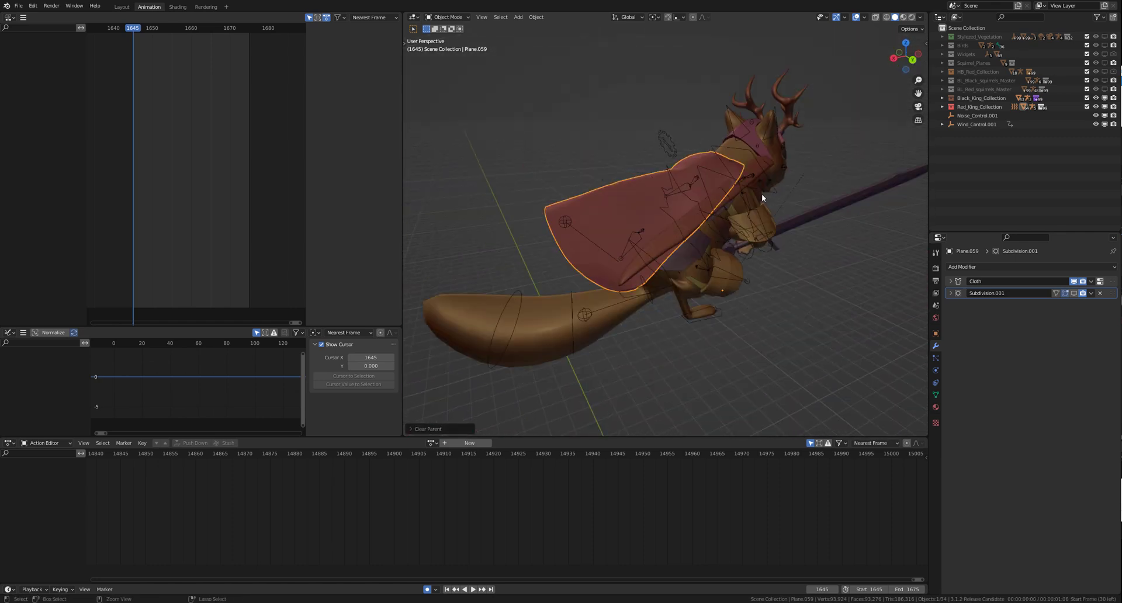
key("ctrl+a")
left_click(762, 194)
Examine the unparented cape's shape and position on the squirrel from several angles at frame 1645
scroll(704, 275, "down", 3)
middle_click_drag(706, 287, 709, 353)
scroll(702, 304, "up", 4)
mouse_move(699, 297)
middle_mouse_down()
mouse_move(680, 297)
mouse_move(799, 295)
mouse_move(646, 300)
mouse_move(710, 292)
middle_mouse_up()
scroll(666, 289, "down", 5)
scroll(657, 213, "up", 2)
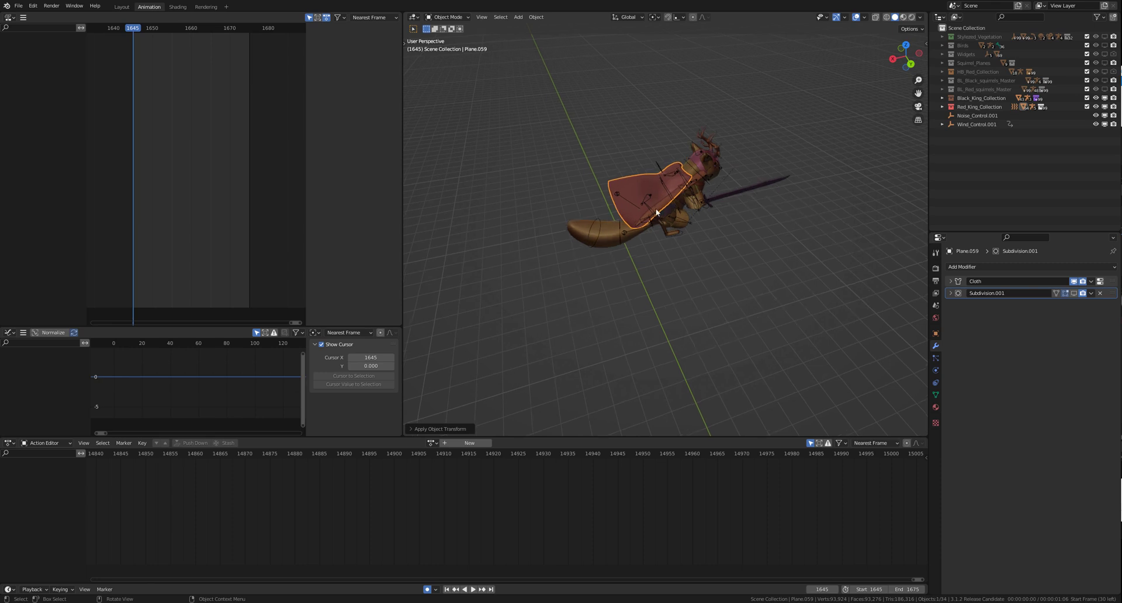
middle_click_drag(643, 205, 675, 175)
scroll(686, 228, "up", 2)
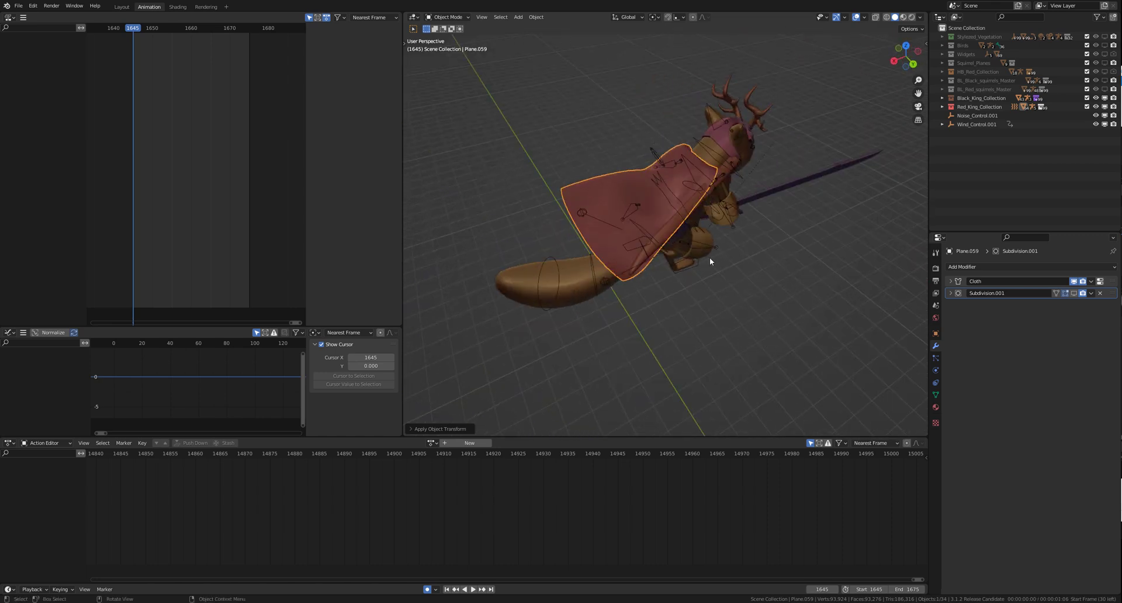
middle_click_drag(710, 261, 528, 171)
middle_click_drag(655, 324, 695, 315)
scroll(618, 174, "up", 3)
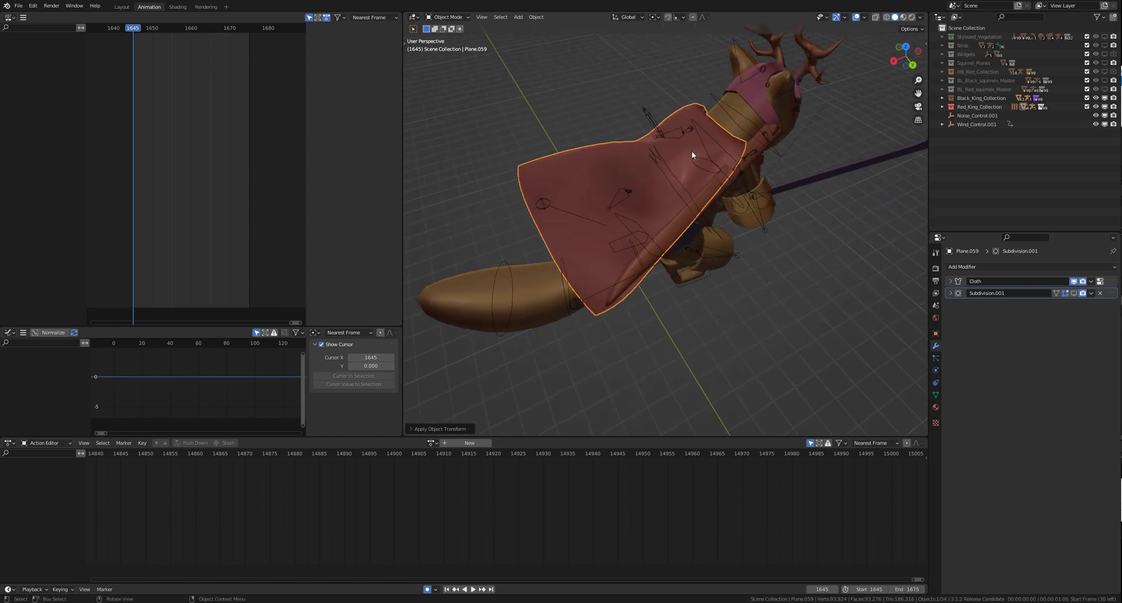
scroll(619, 310, "down", 3)
scroll(665, 333, "up", 2)
middle_click_drag(618, 310, 634, 336)
scroll(635, 336, "up", 2)
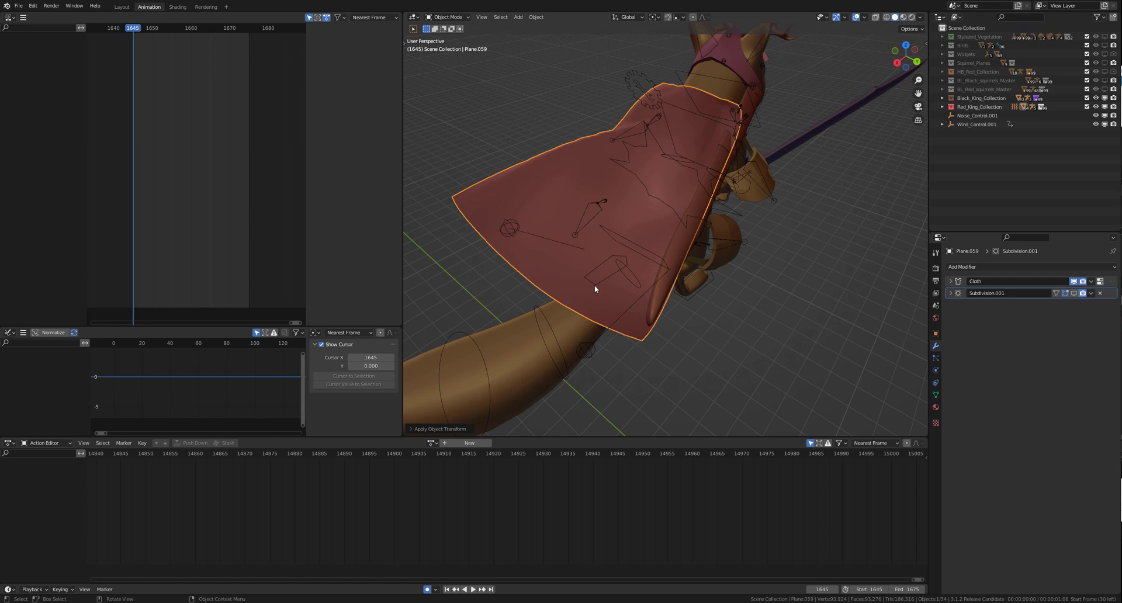
scroll(595, 289, "down", 4)
middle_click_drag(625, 352, 767, 332)
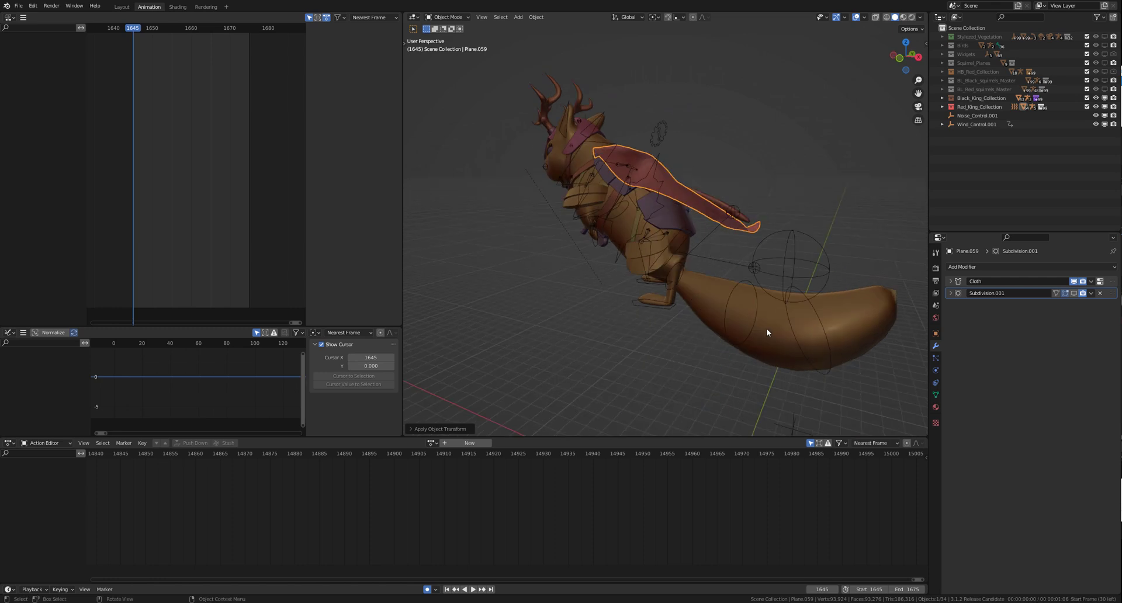
middle_click_drag(790, 323, 592, 72)
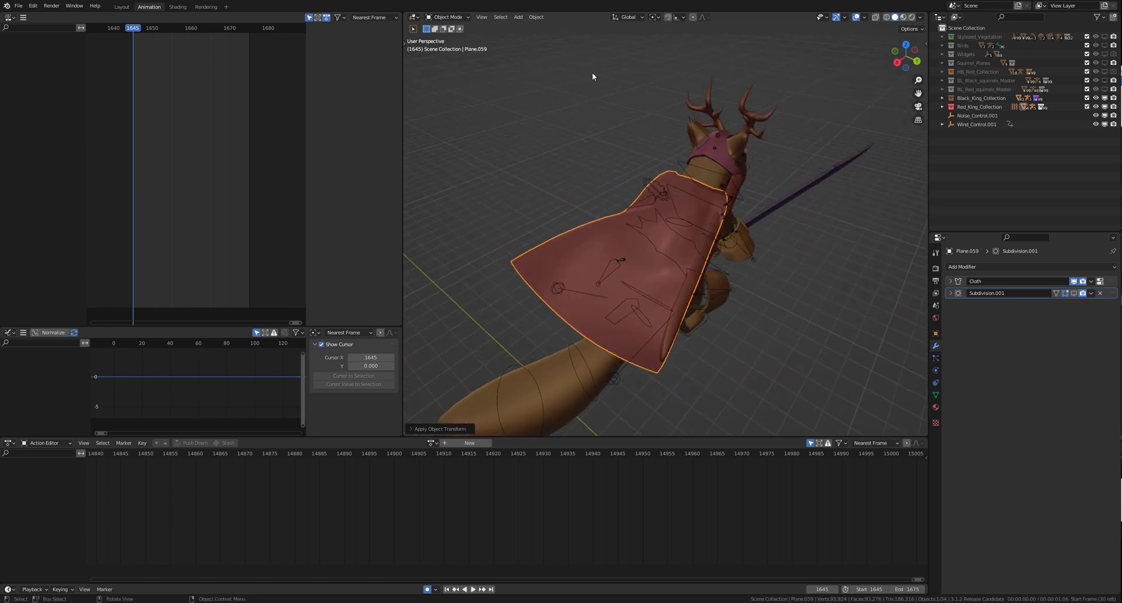
Import the Lightwave Point Cache Red_king_Cape.mdd onto the cape with start frame 1645 and step 1, and show its shape keys
left_click(18, 6)
mouse_move(86, 127)
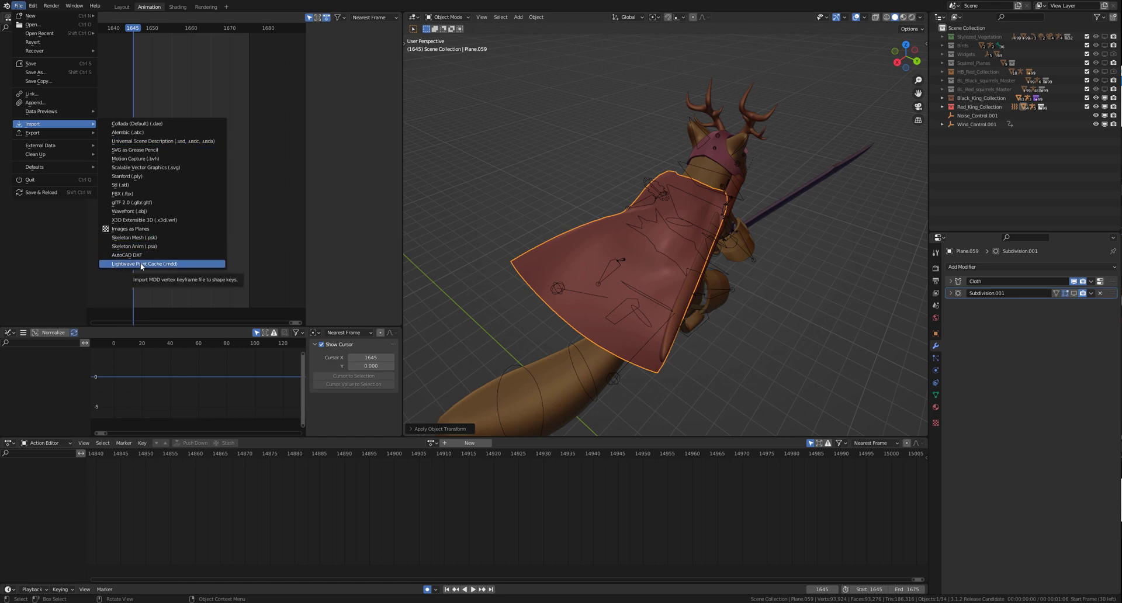
left_click(18, 5)
mouse_move(86, 124)
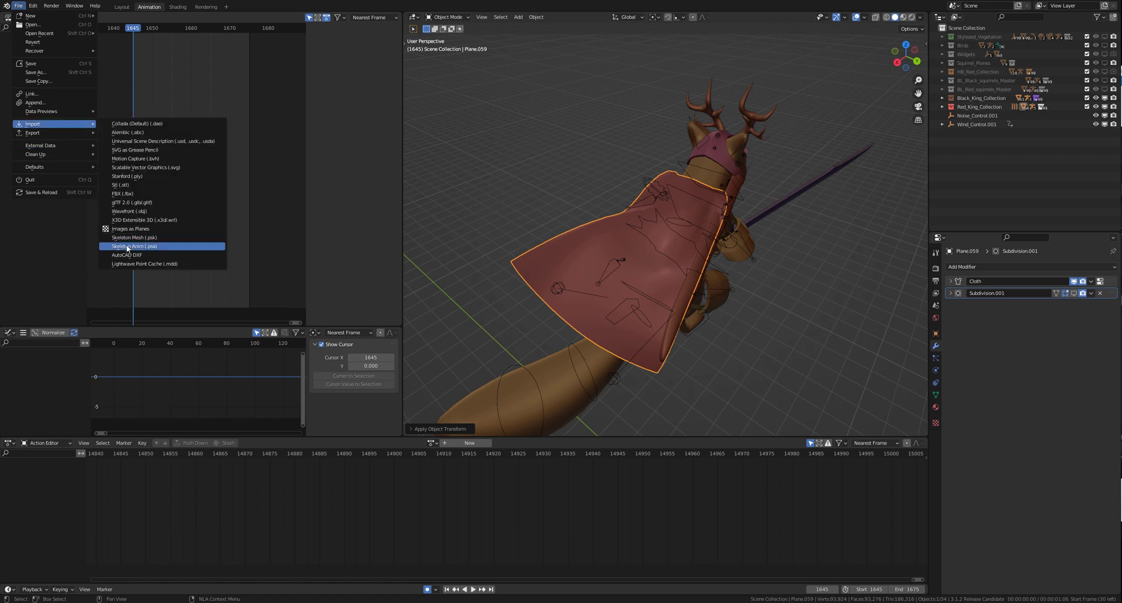
left_click(143, 264)
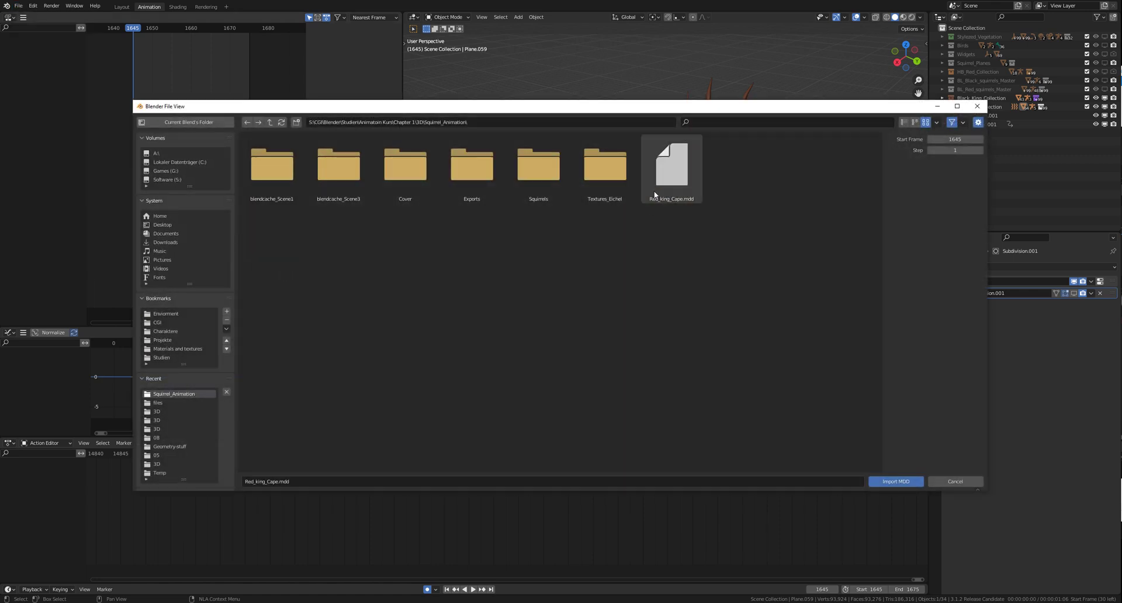
left_click(655, 188)
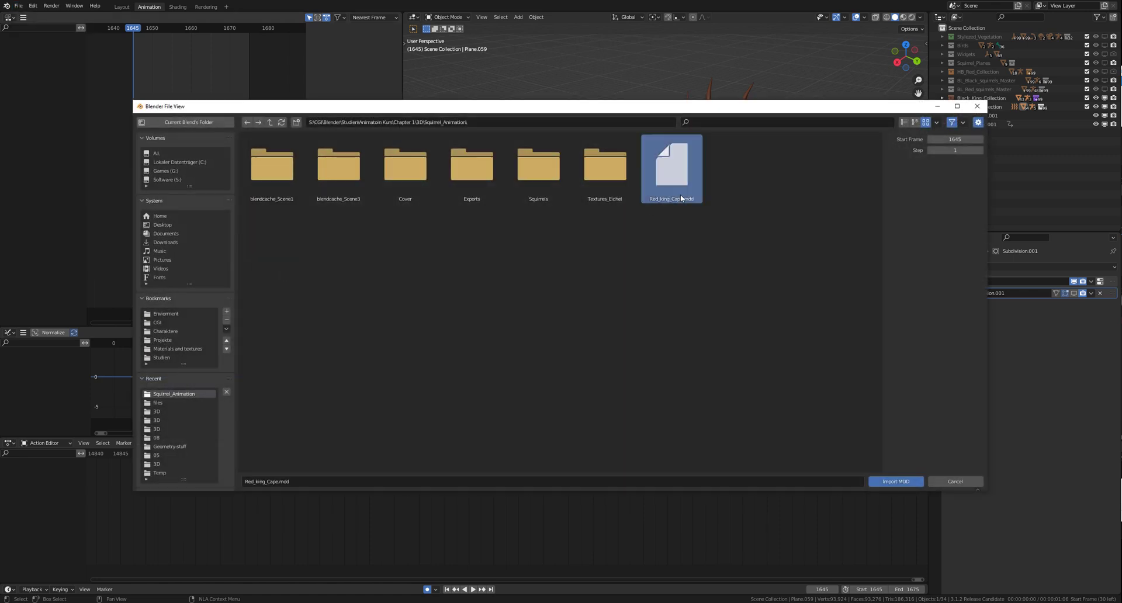
left_click(912, 482)
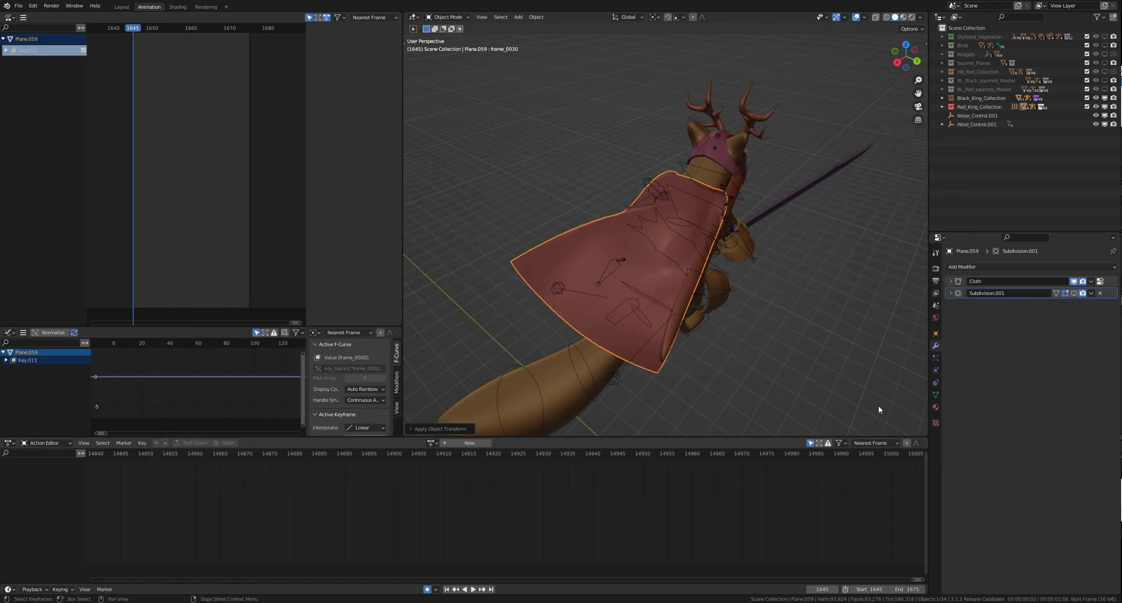
left_click(936, 372)
left_click(936, 393)
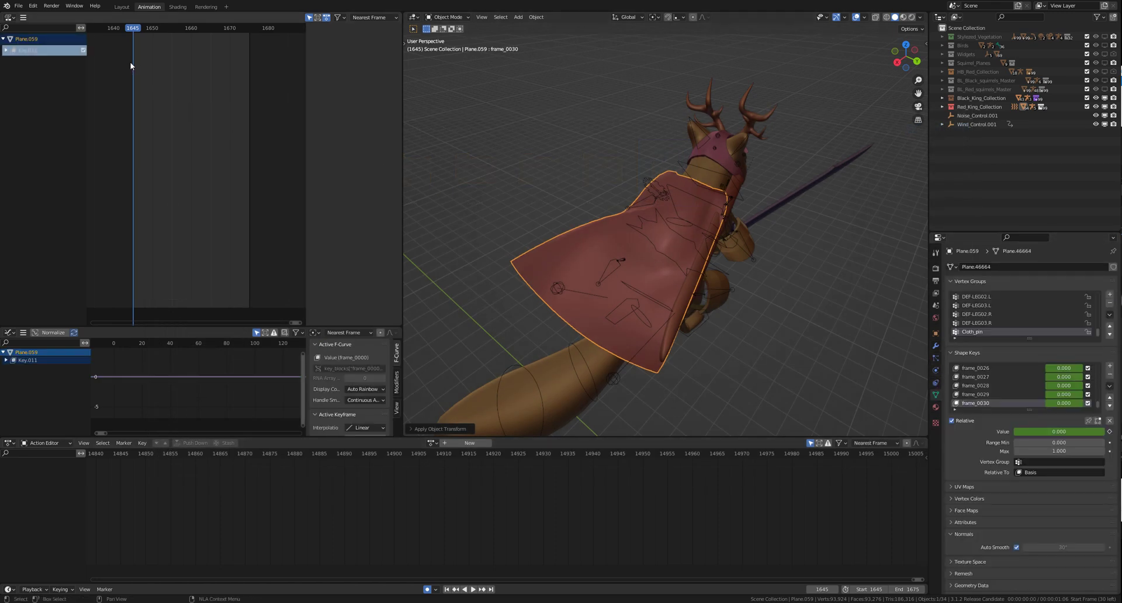
Expand the cape's shape-key action channels and play the imported cape animation, viewing the squirrel from the side
left_click(5, 50)
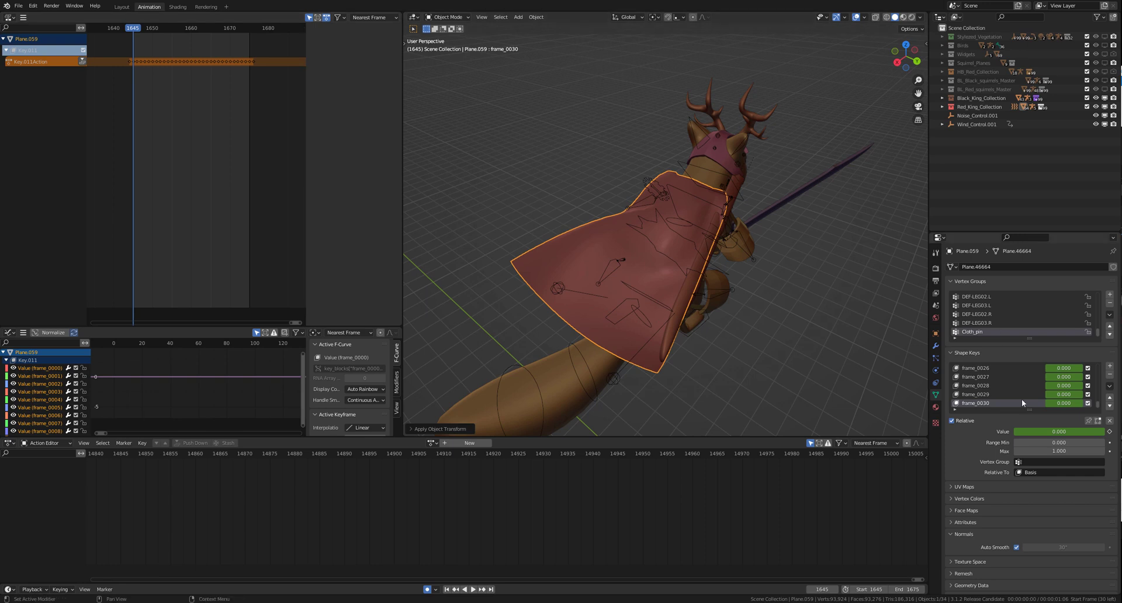
middle_click_drag(526, 269, 682, 342)
scroll(721, 314, "down", 4)
scroll(682, 342, "up", 2)
key("space")
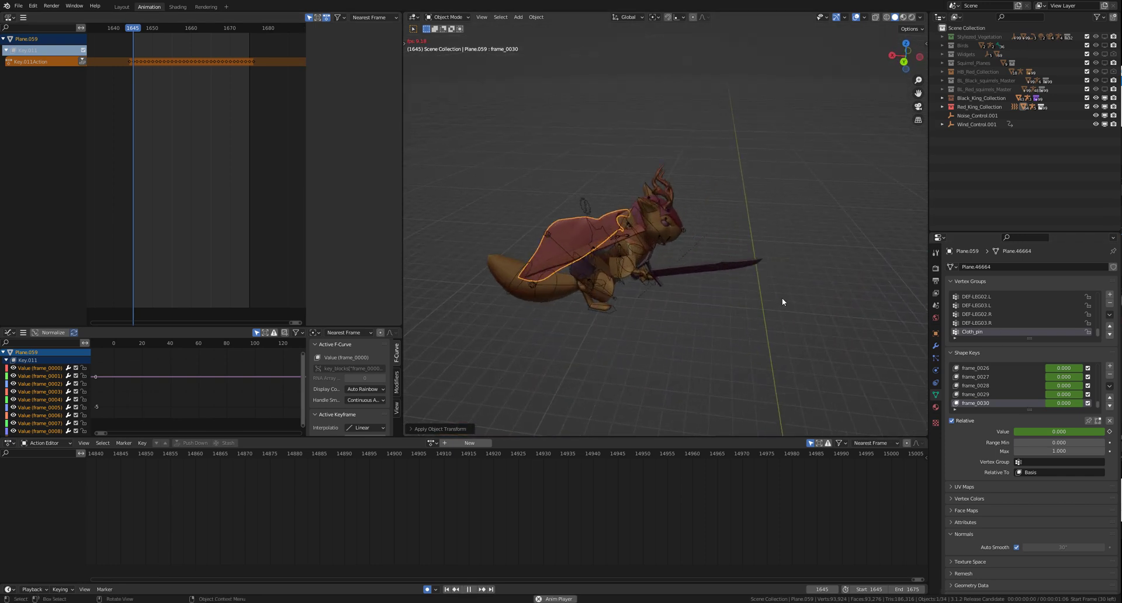
middle_click_drag(832, 243, 857, 227)
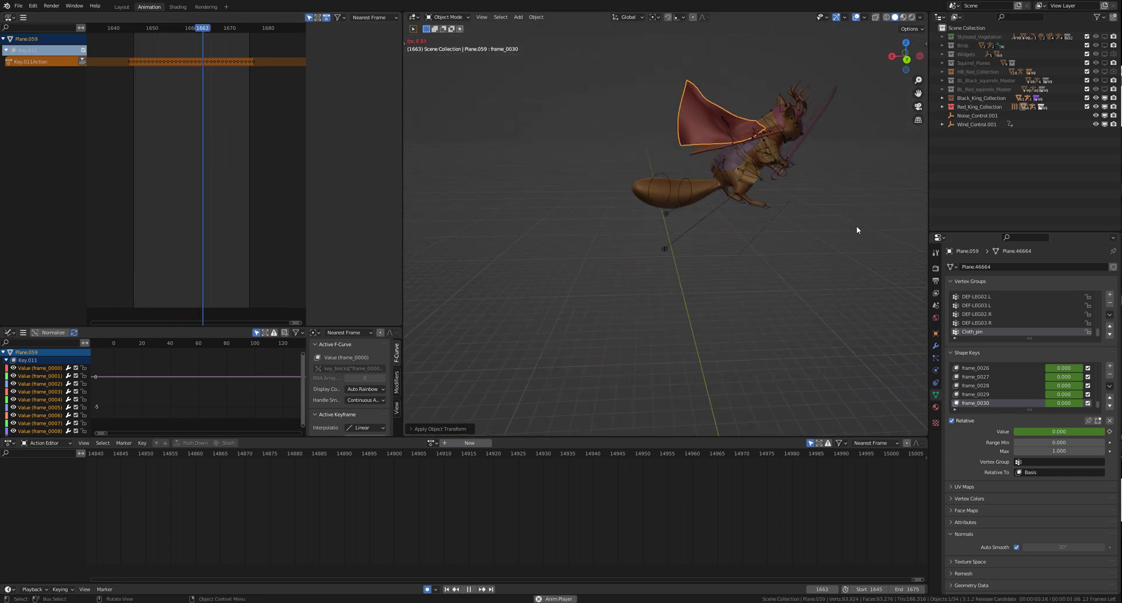
Remove the Cloth physics from the cape, return to its shape keys and stop the playback
left_click(936, 345)
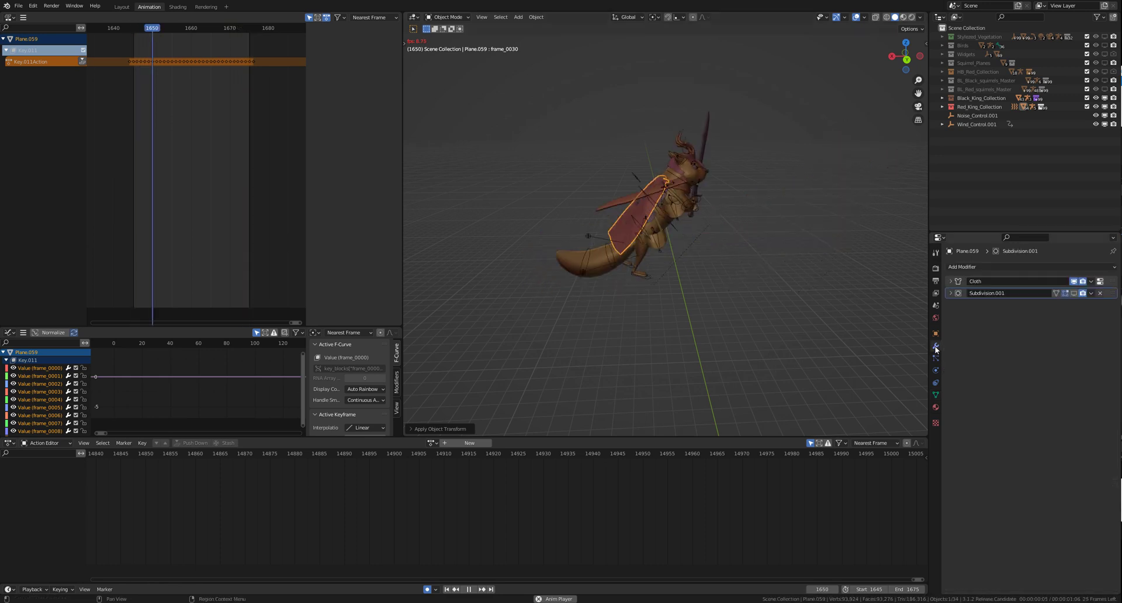
left_click(951, 281)
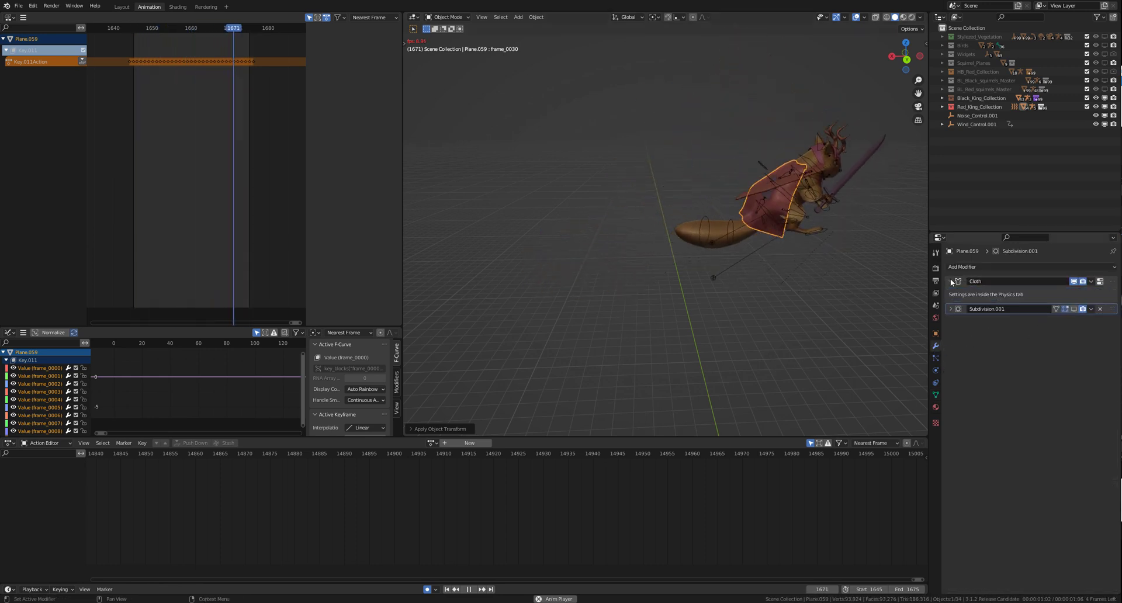
left_click(936, 369)
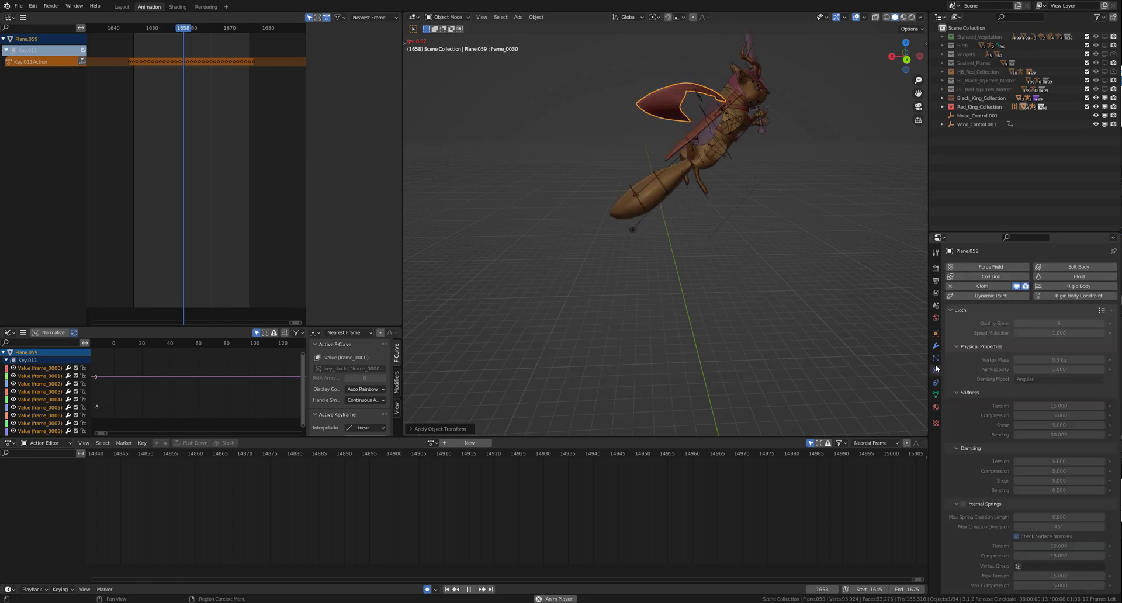
left_click(977, 287)
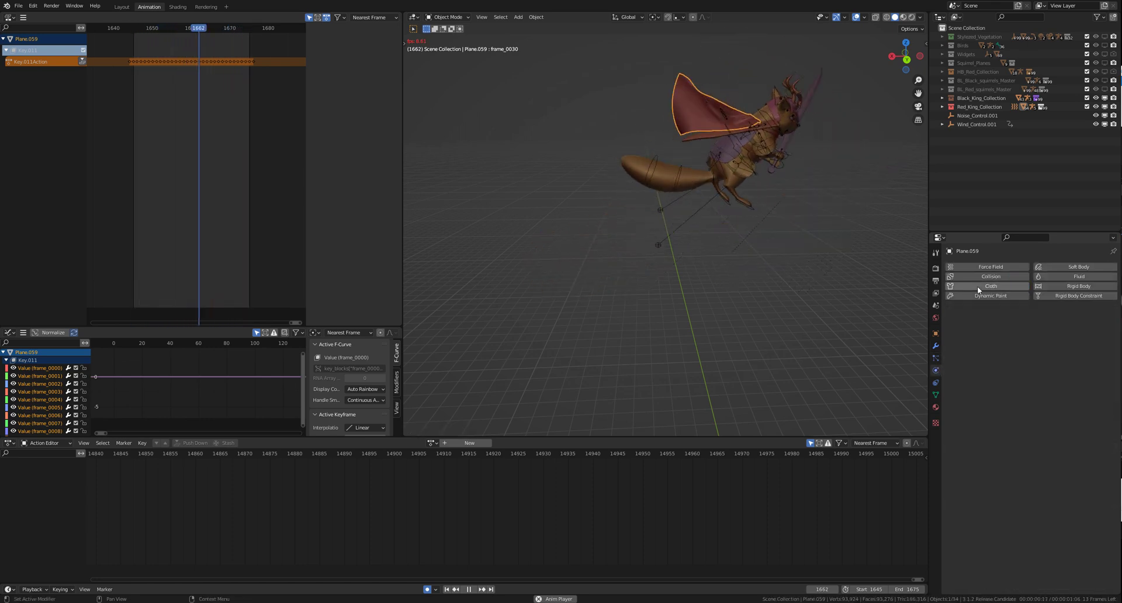
left_click(936, 395)
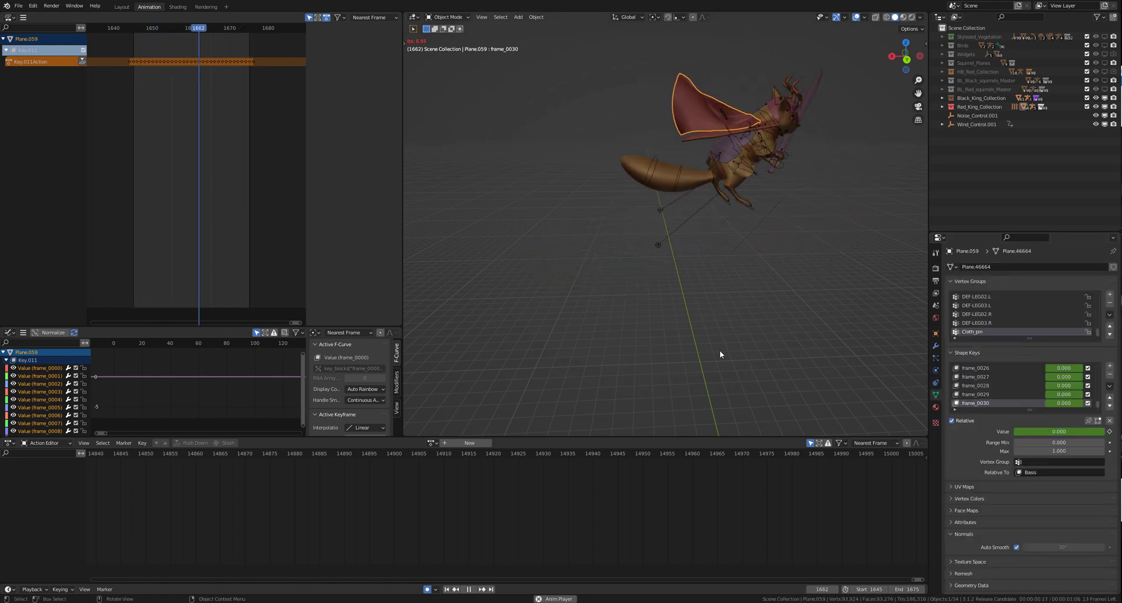
key("space")
middle_click_drag(685, 350, 649, 358)
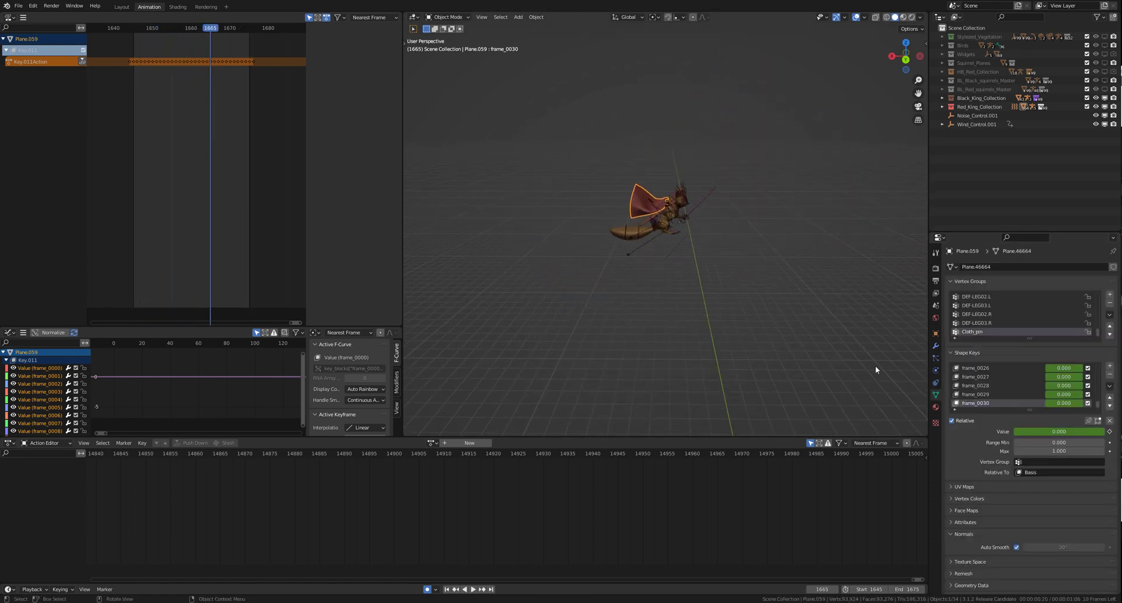
Set the scene's New time stretching value to 900 to slow the animation down
left_click(936, 347)
left_click(936, 305)
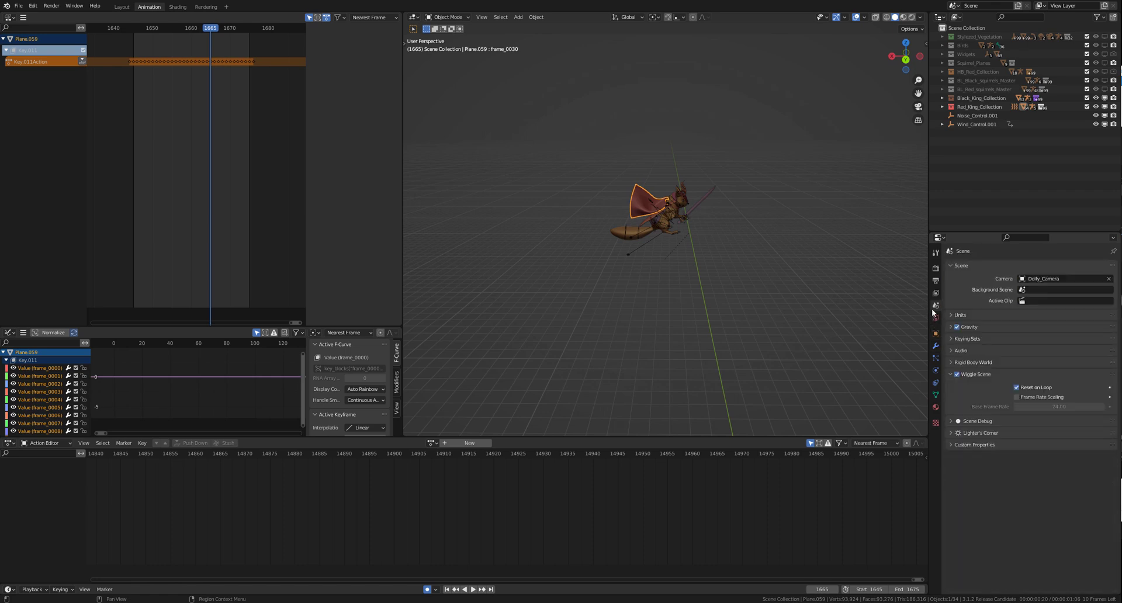
left_click(936, 282)
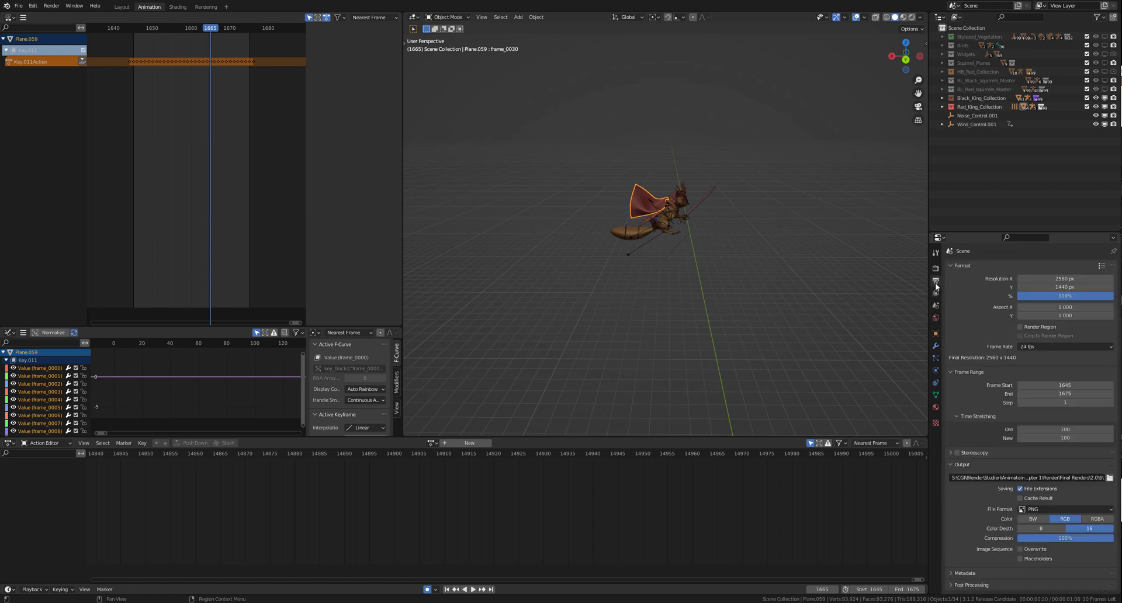
left_click(1046, 439)
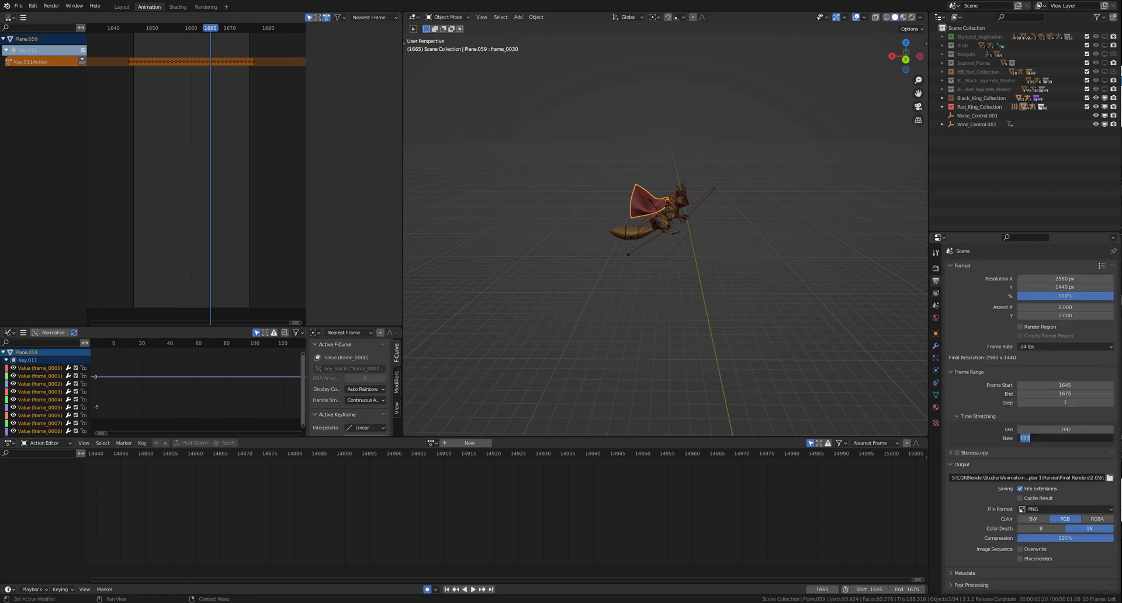
type("900")
key("Return")
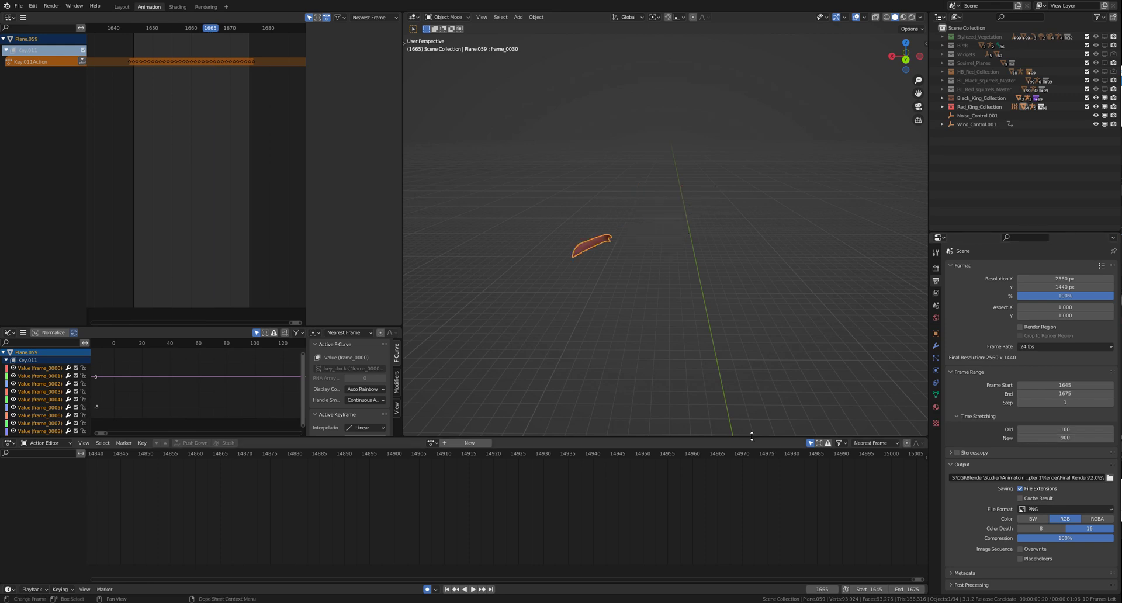
Set the scene's frame range to start at 14859 and end at 14985
left_click(871, 590)
type("14859")
key("Tab")
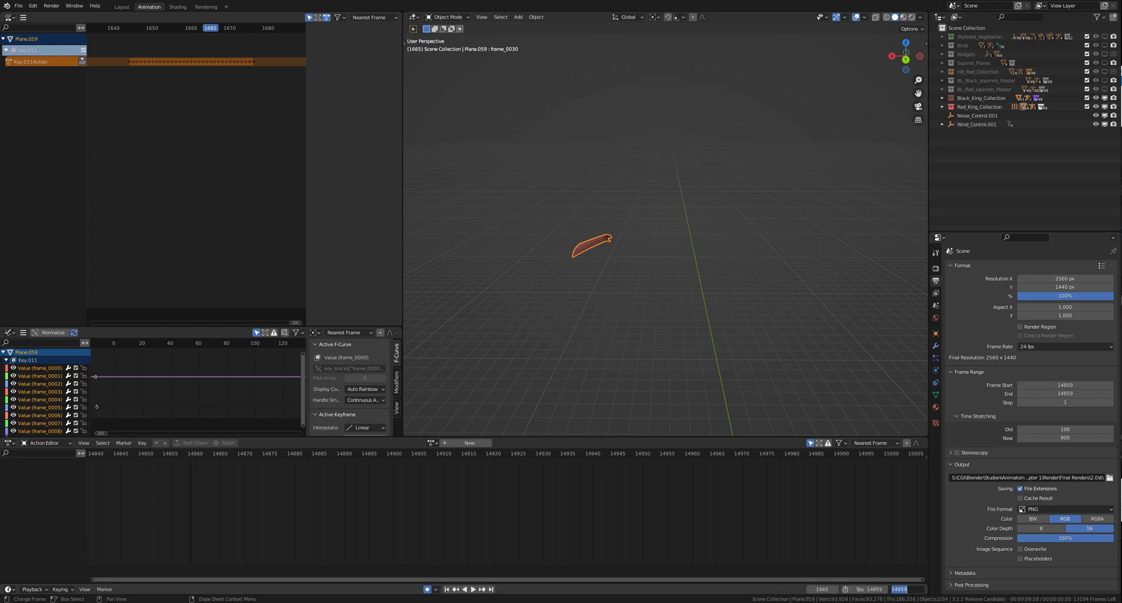
type("14985")
key("Return")
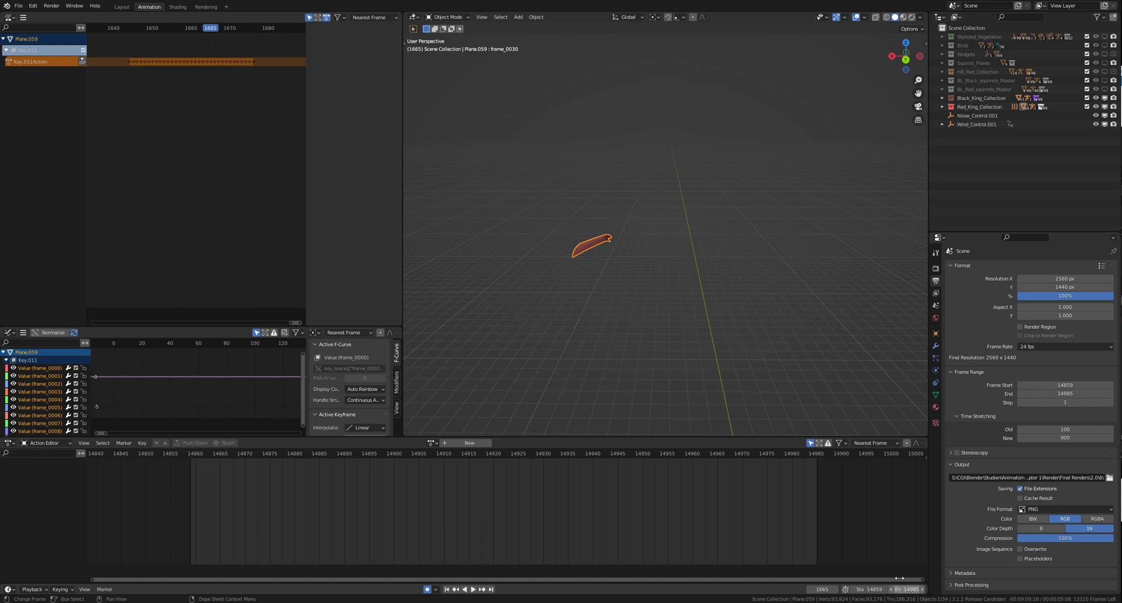
Hide the viewport overlays and play the time-stretched cape animation from frame 14859, examining it from several angles
key("shift+Left")
scroll(573, 297, "up", 5)
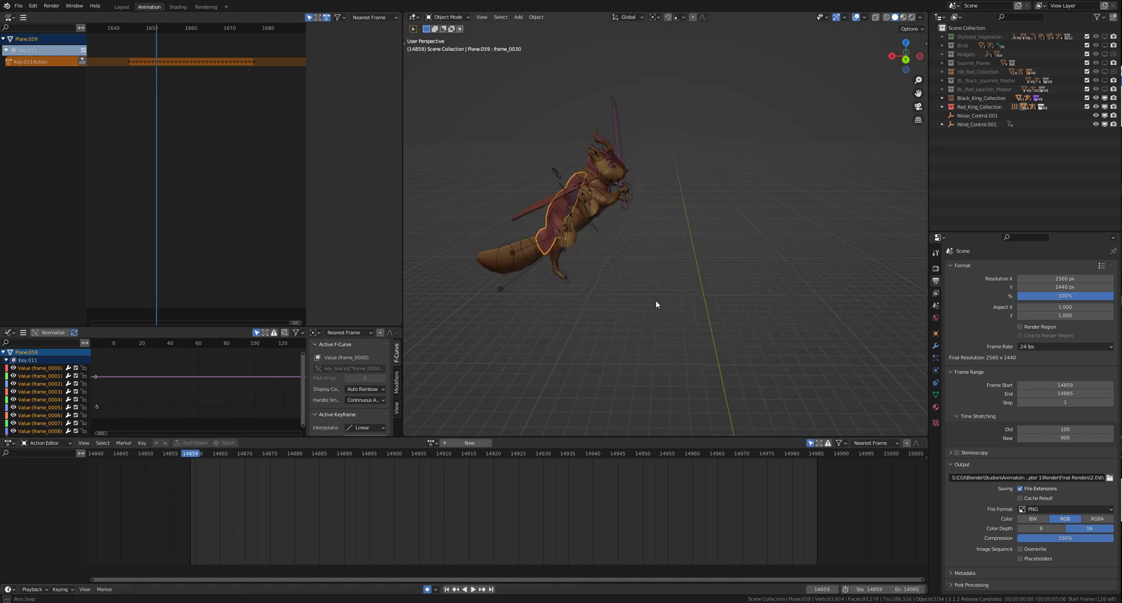
left_click(855, 18)
key("space")
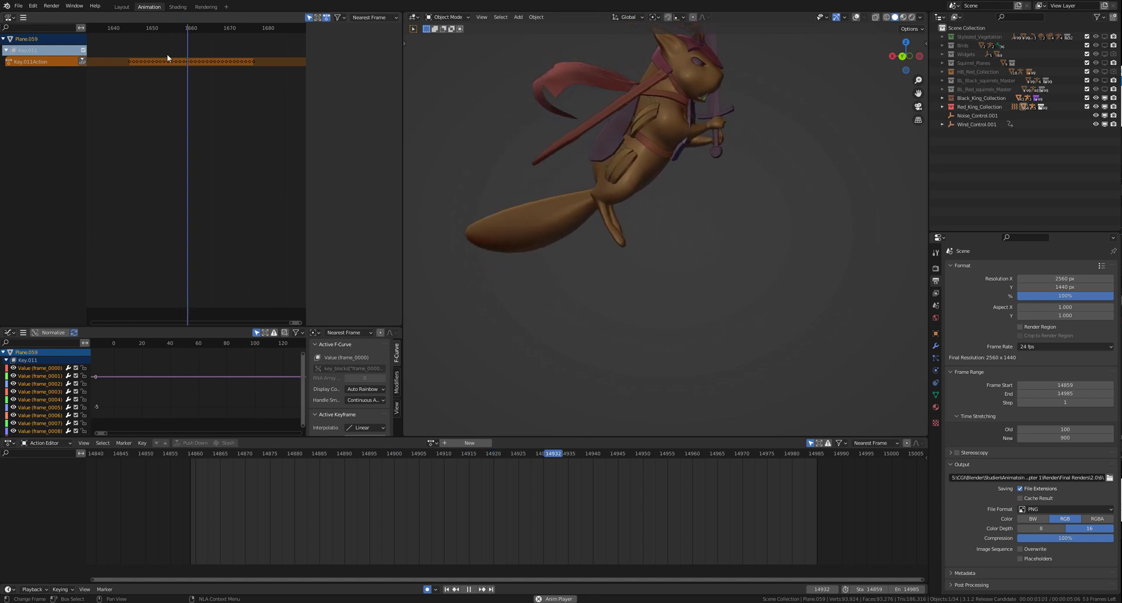
middle_click_drag(738, 337, 776, 363)
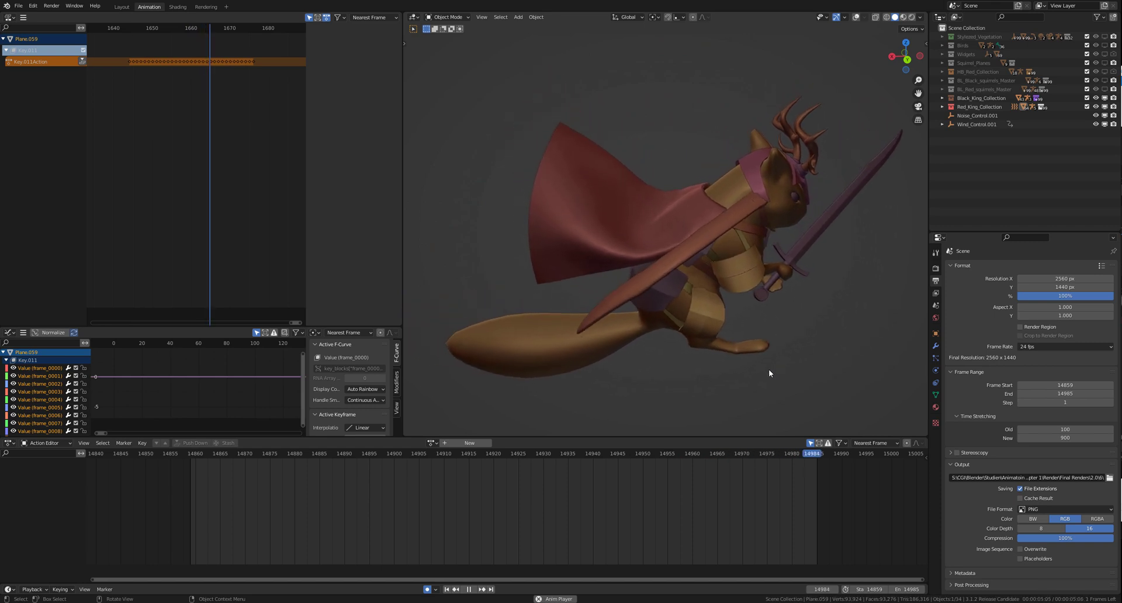
middle_click_drag(767, 370, 631, 279)
key("space")
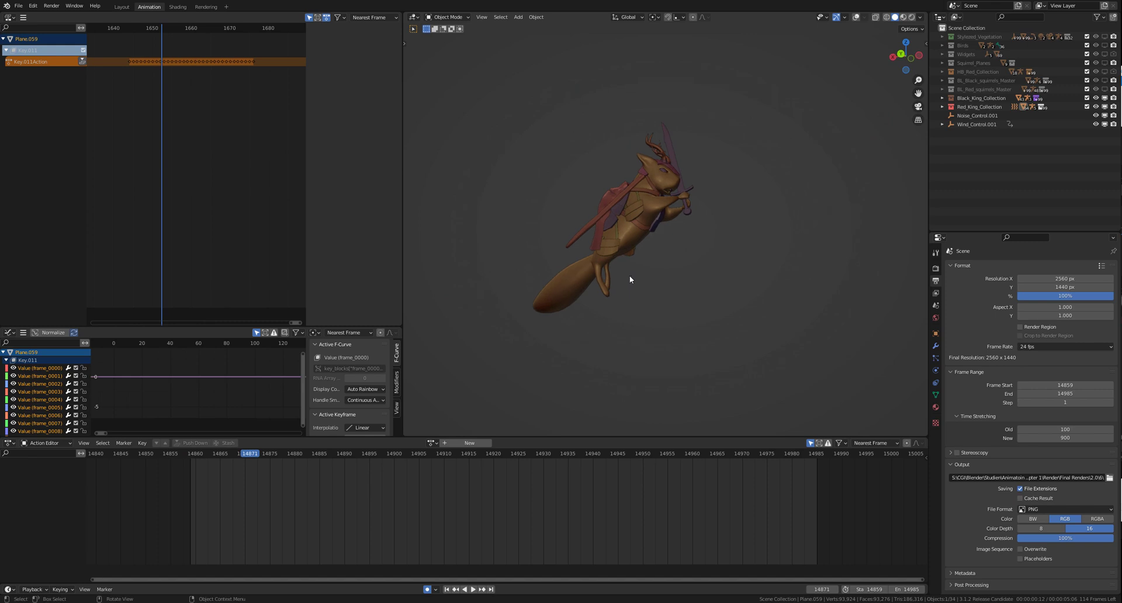